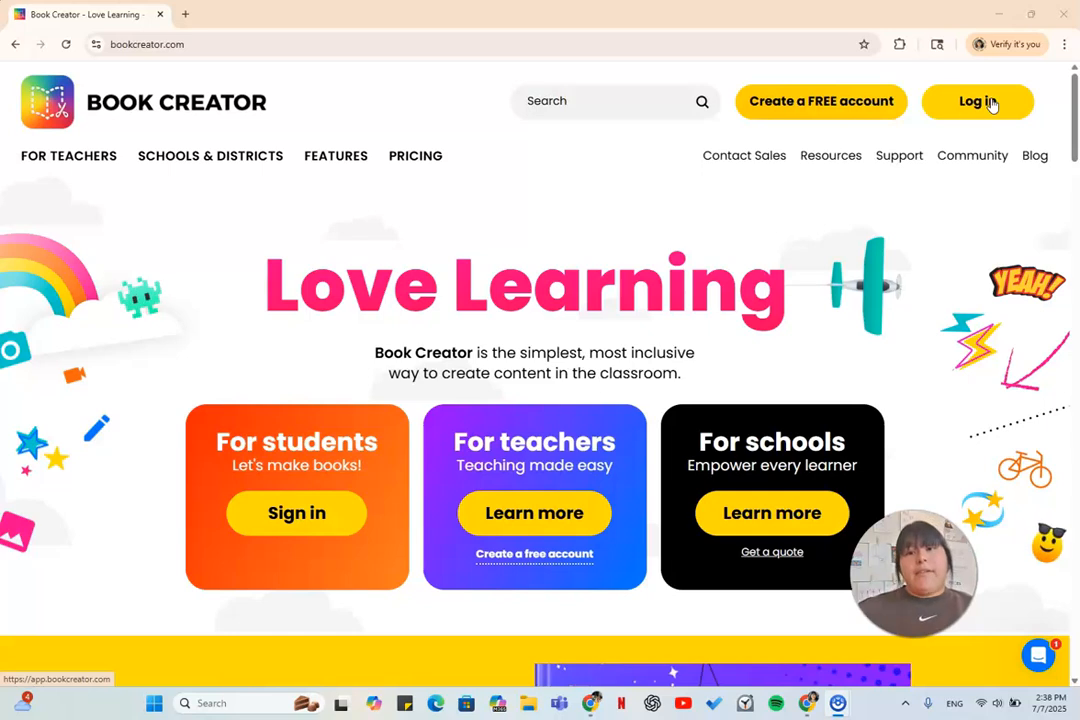
# Step: Log in and start a new library named with the teacher's title and surname followed by "'s 1st grade ESL Class"
pyautogui.click(793, 117)
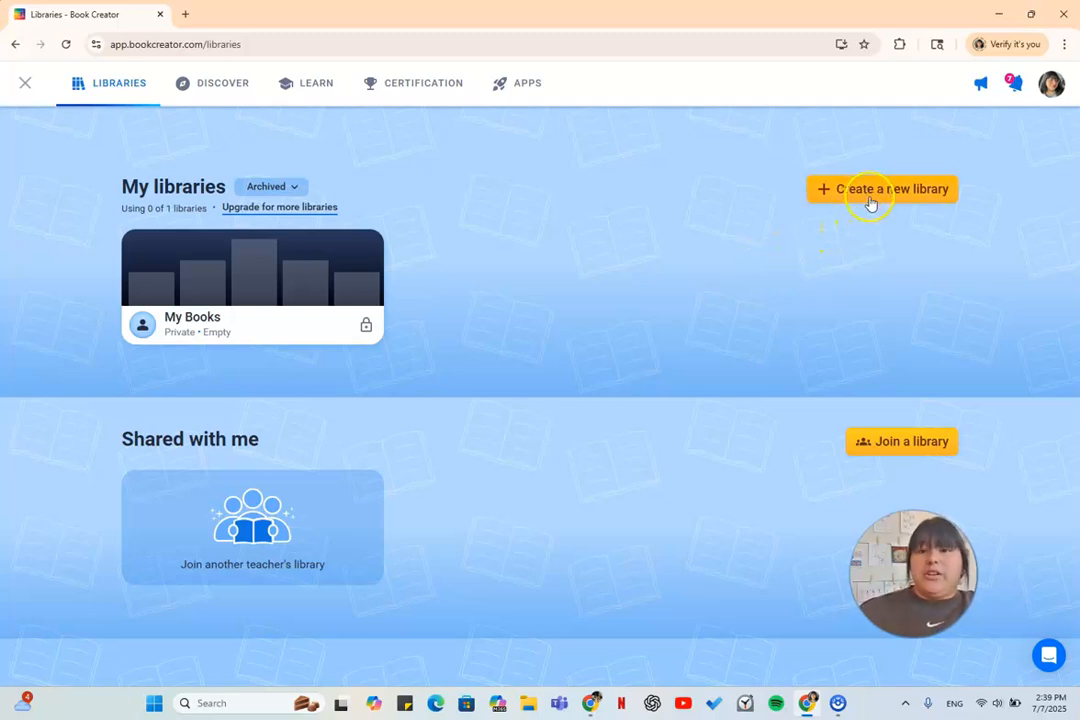
pyautogui.click(911, 197)
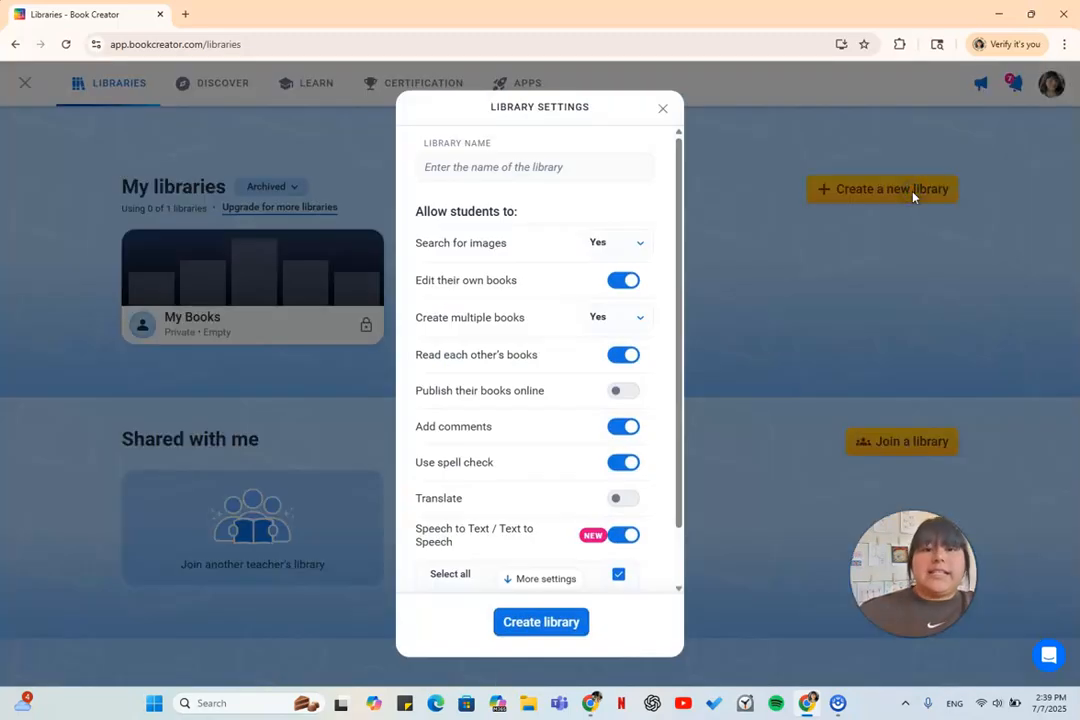
pyautogui.click(543, 169)
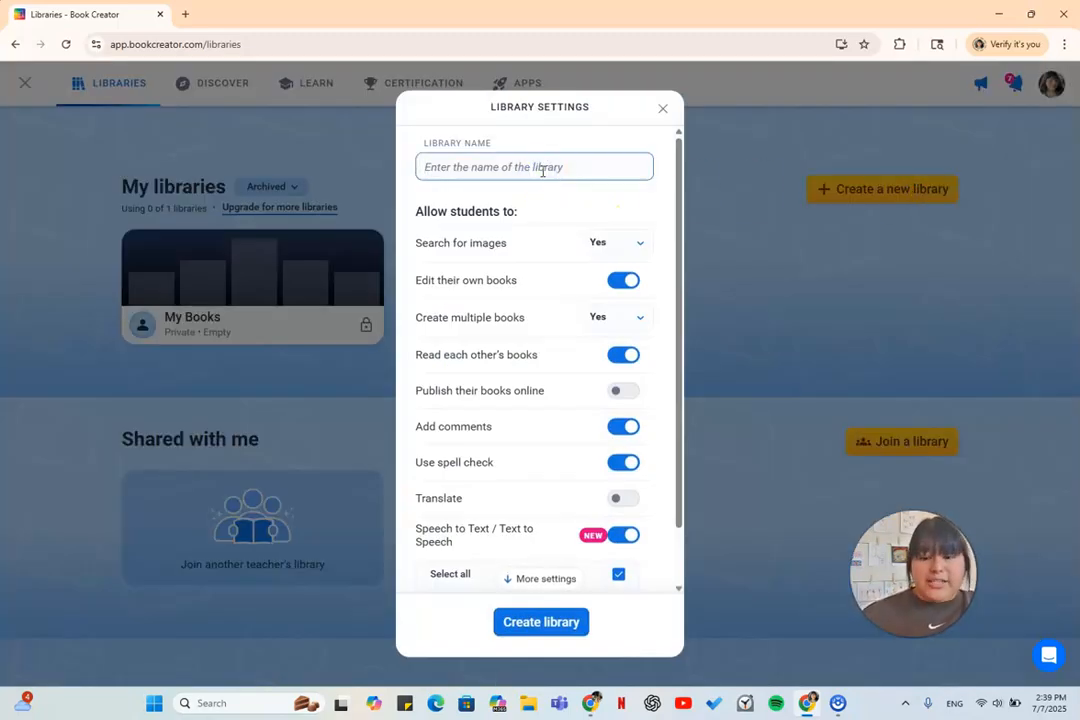
pyautogui.write('Ms. Rodriguez')
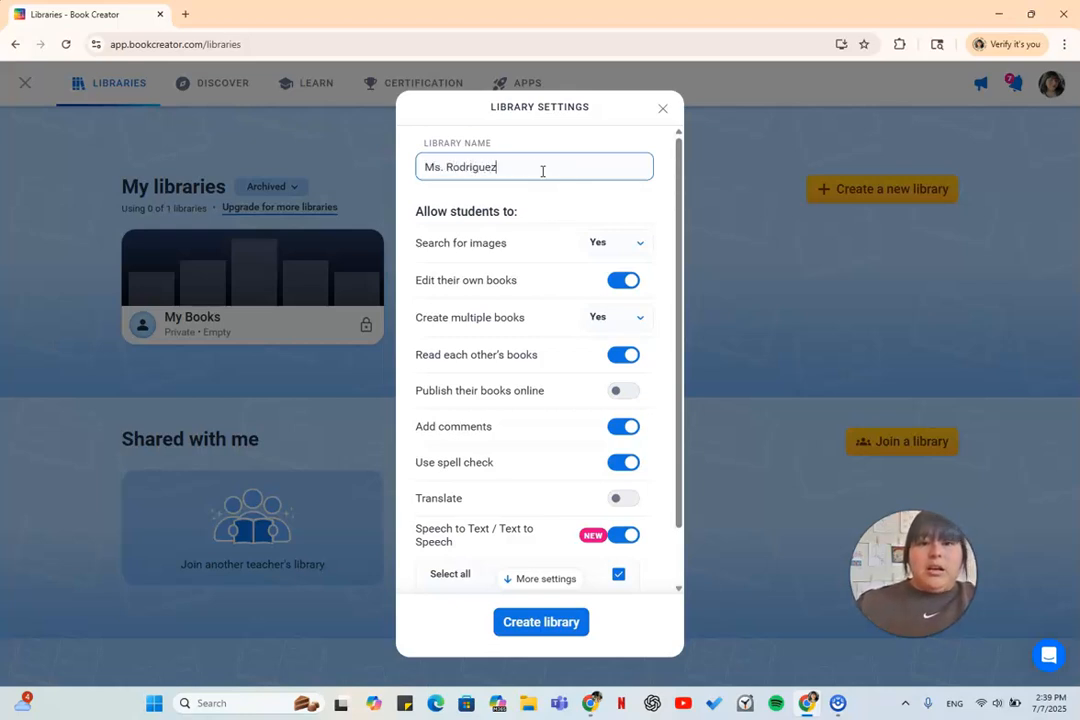
pyautogui.write("'s 1st grade ESL Class")
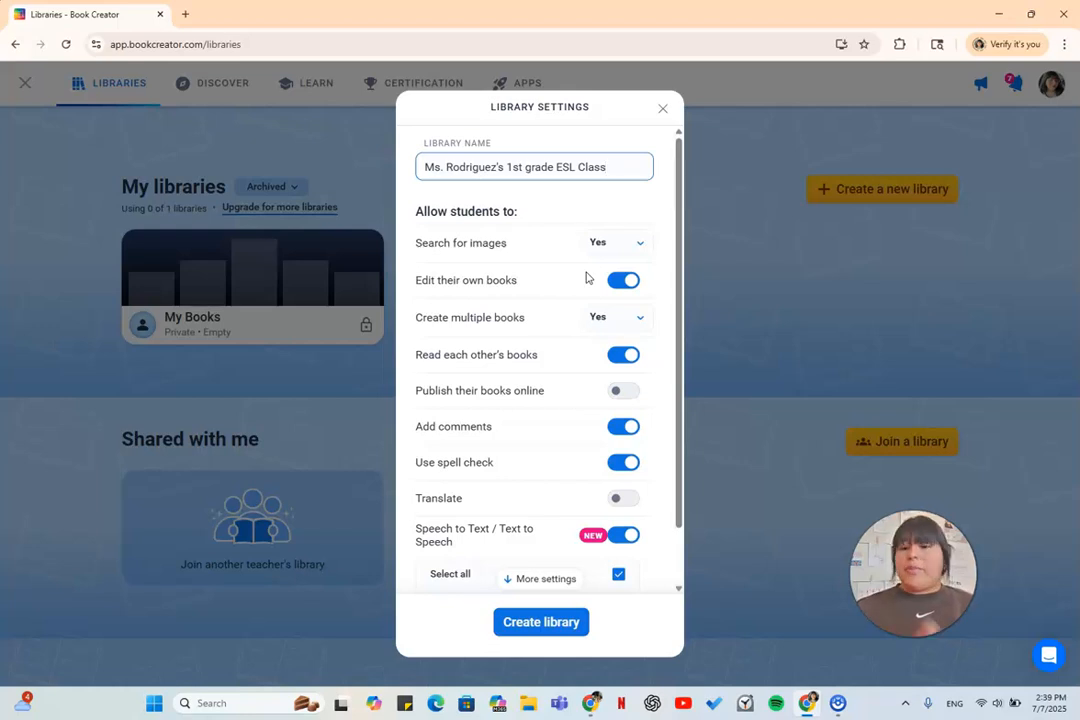
# Step: Allow students to translate with every translation option selected, and create the library
pyautogui.click(632, 505)
pyautogui.scroll(-3, 632, 508)
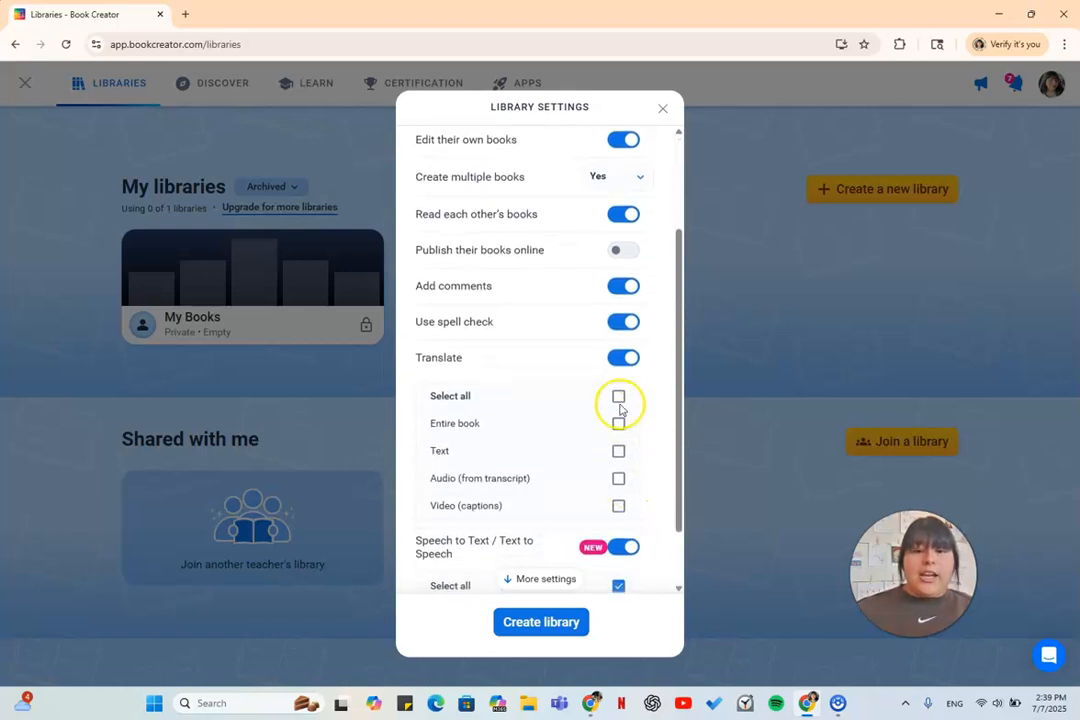
pyautogui.click(619, 397)
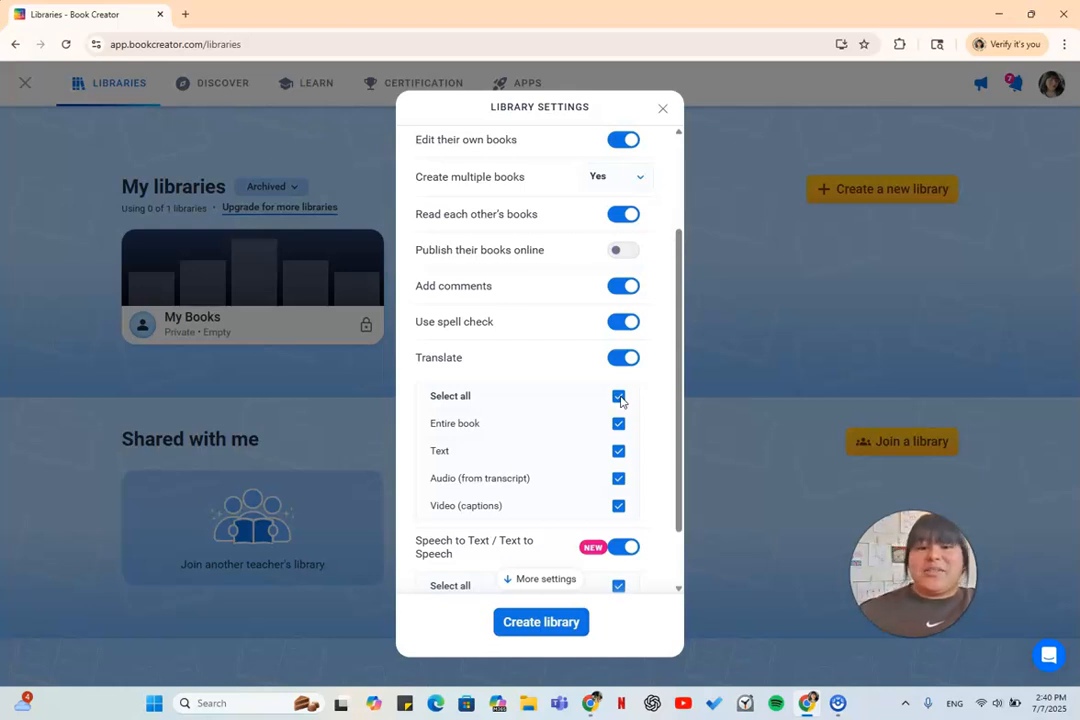
pyautogui.scroll(-2, 567, 455)
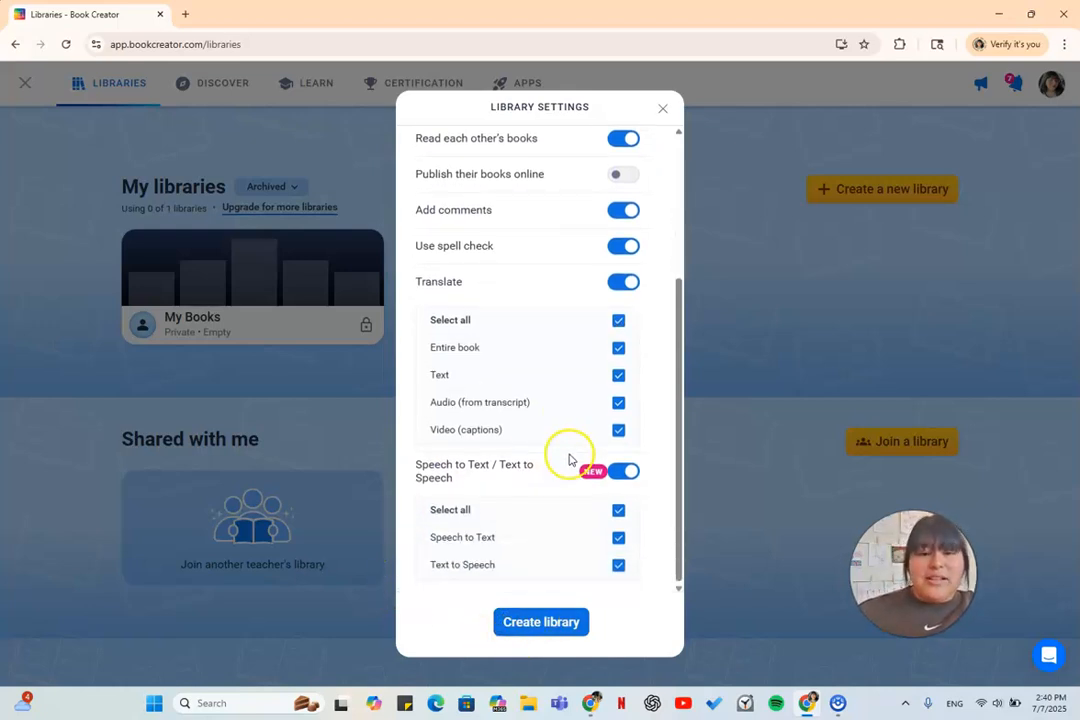
pyautogui.click(563, 630)
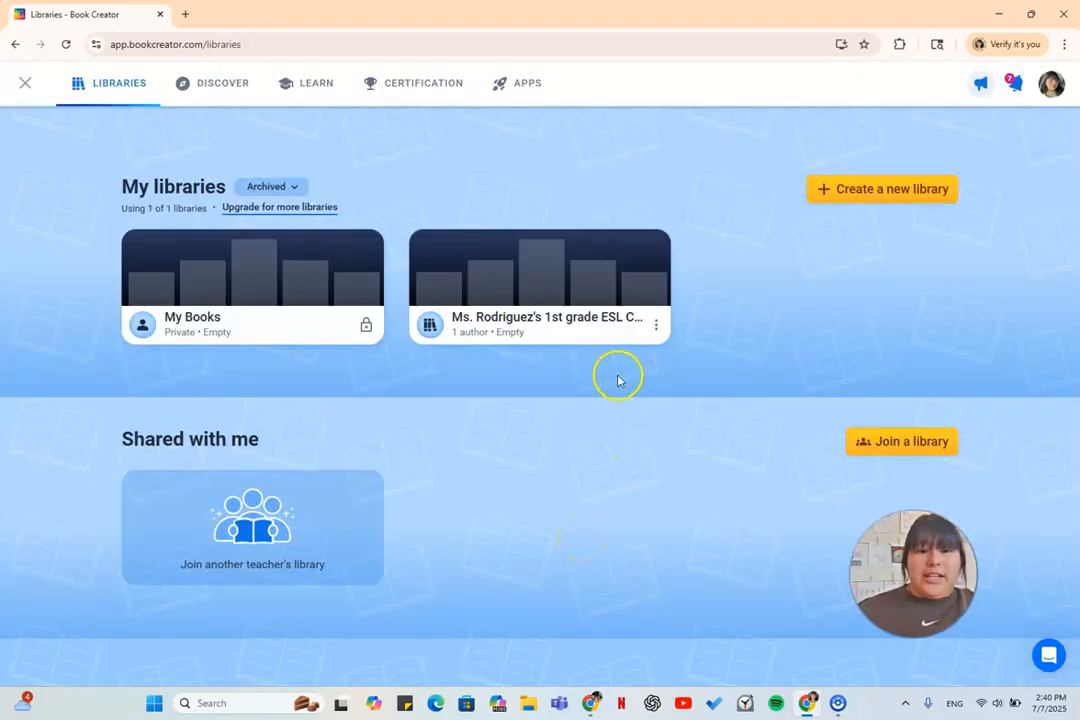
# Step: Open the 1st grade ESL class library and create a new book from the Newspaper template
pyautogui.click(572, 313)
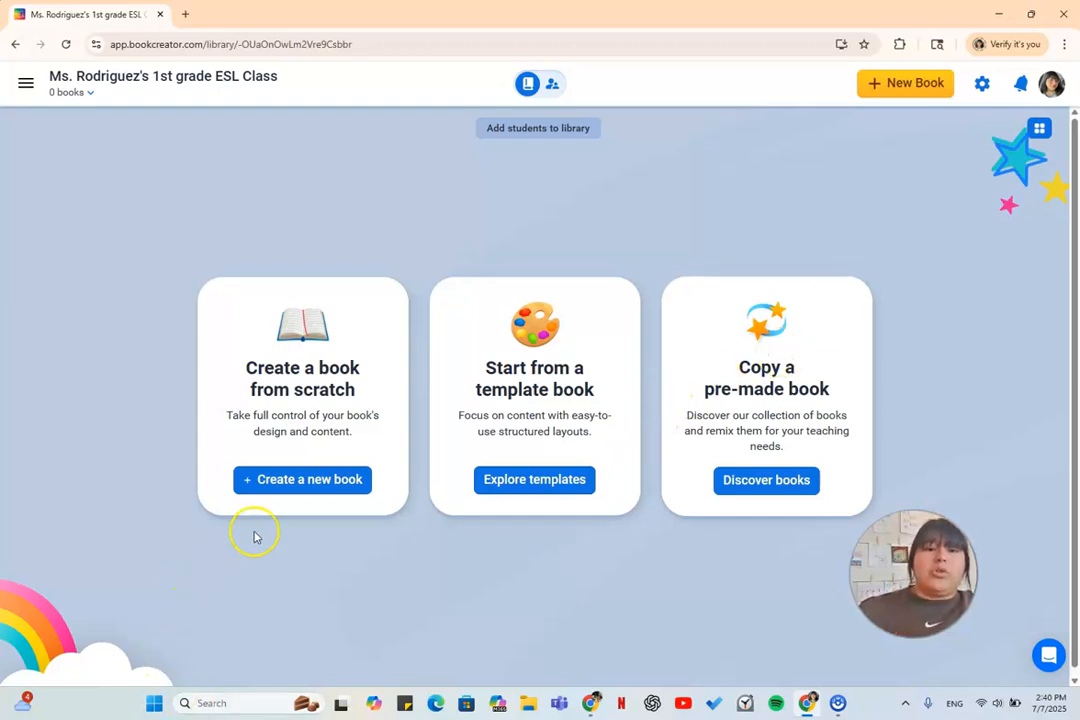
pyautogui.click(322, 482)
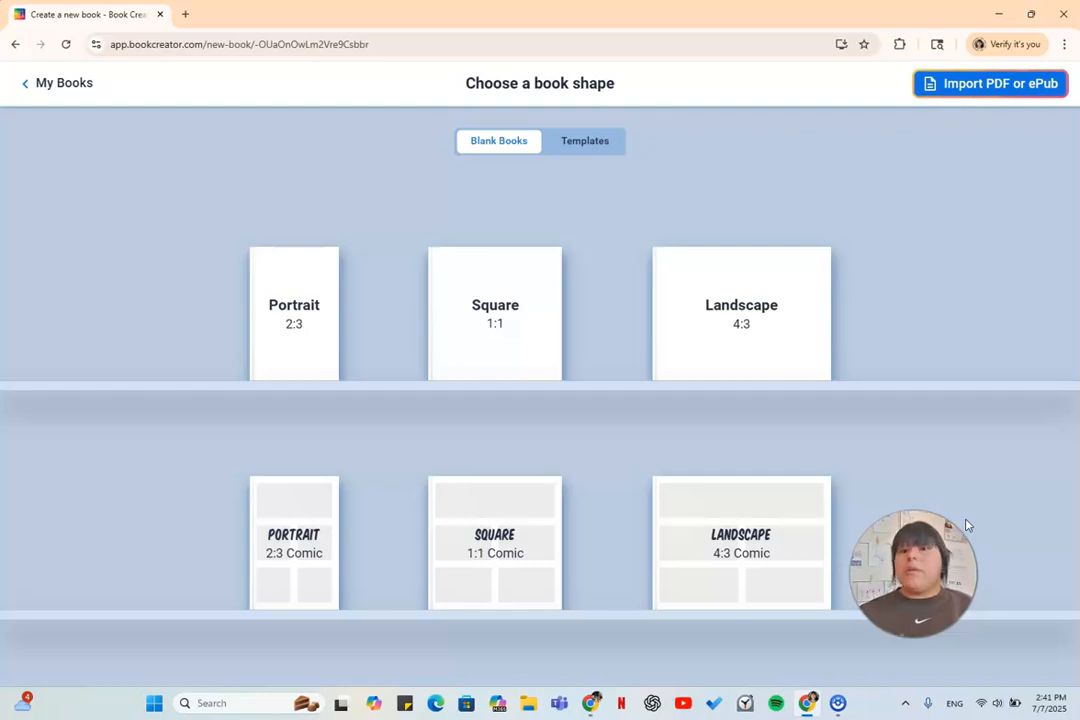
pyautogui.click(576, 148)
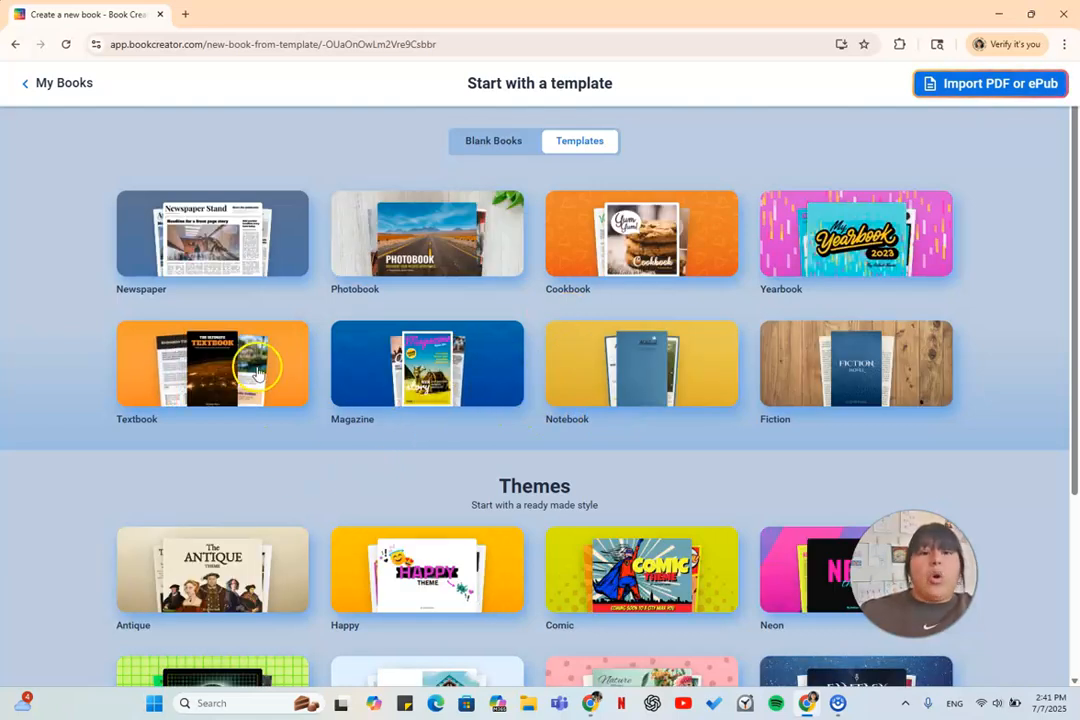
pyautogui.scroll(-1, 261, 387)
pyautogui.scroll(-3, 261, 385)
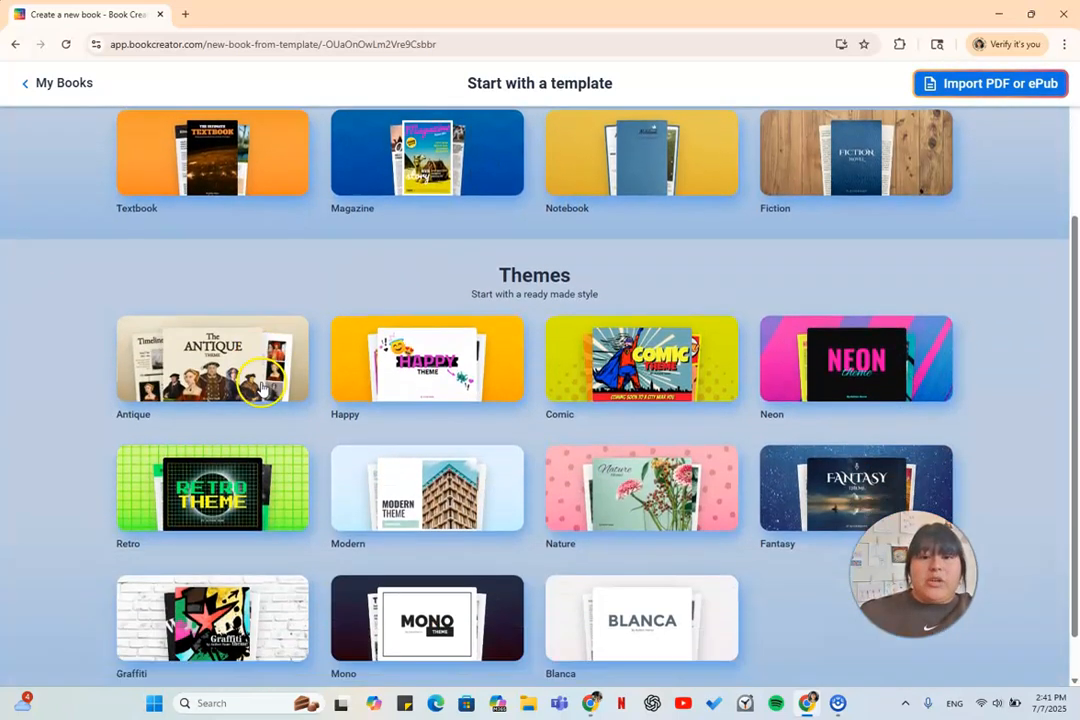
pyautogui.scroll(4, 265, 390)
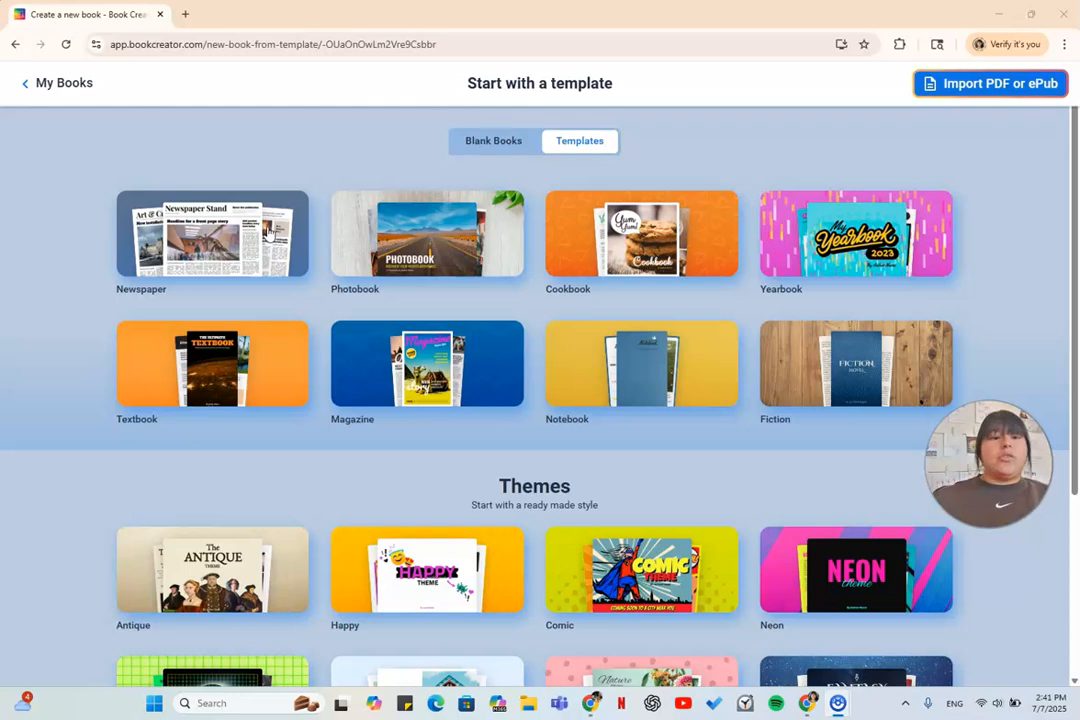
pyautogui.click(255, 248)
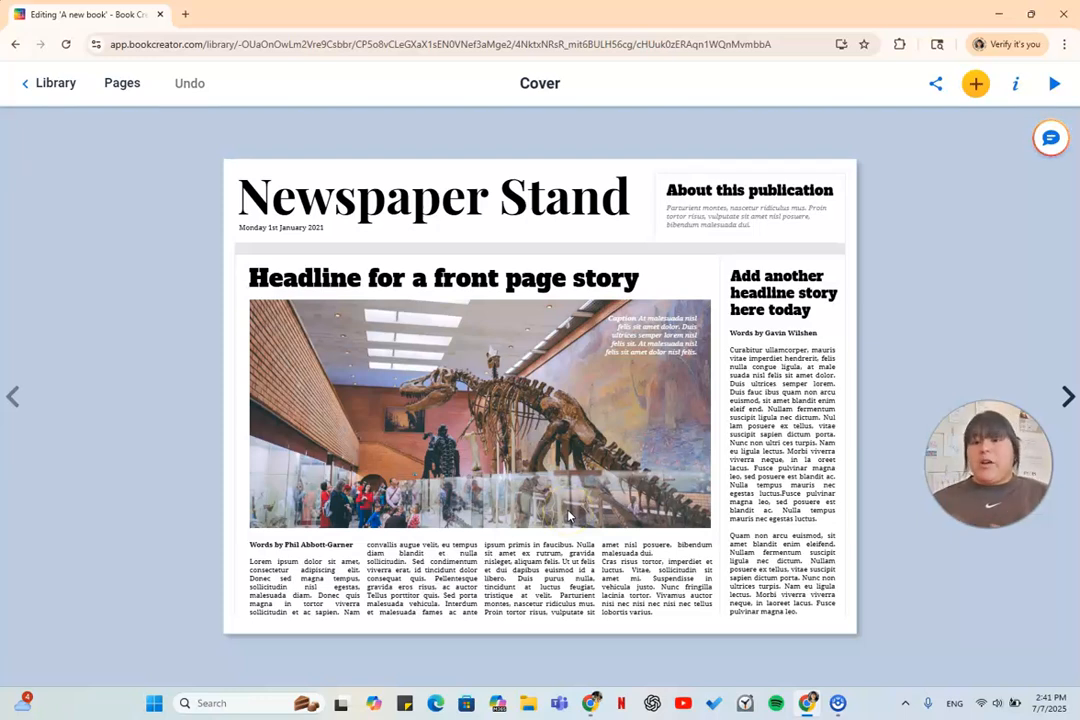
# Step: Return to the class library and create a blank Square 1:1 book
pyautogui.click(47, 87)
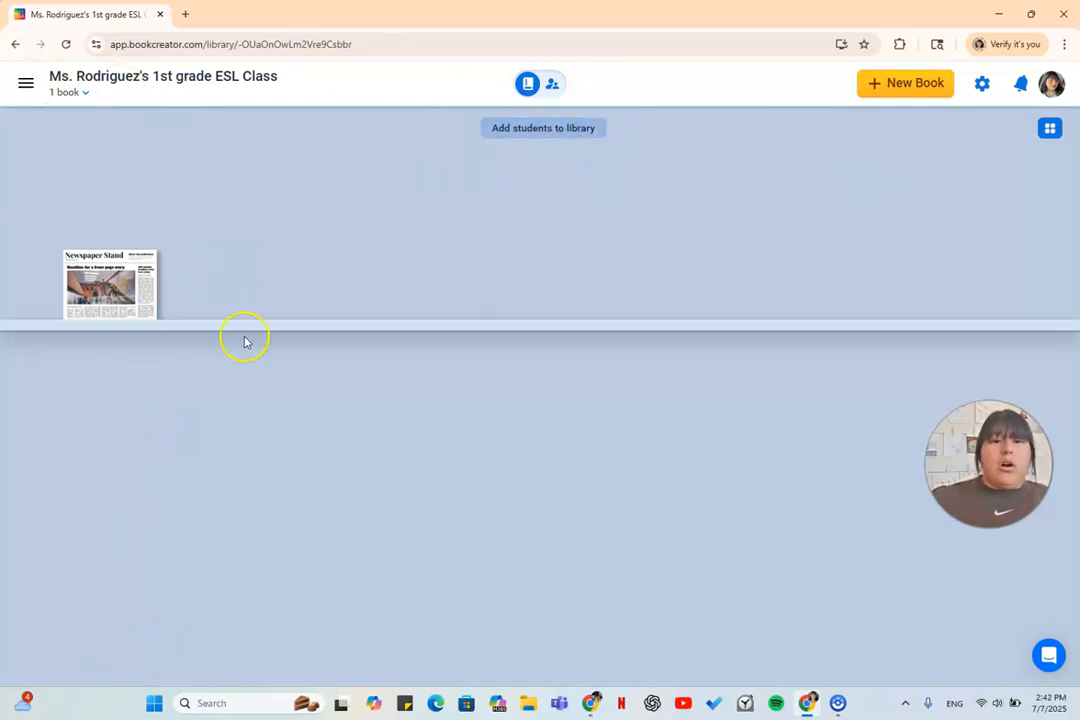
pyautogui.click(895, 88)
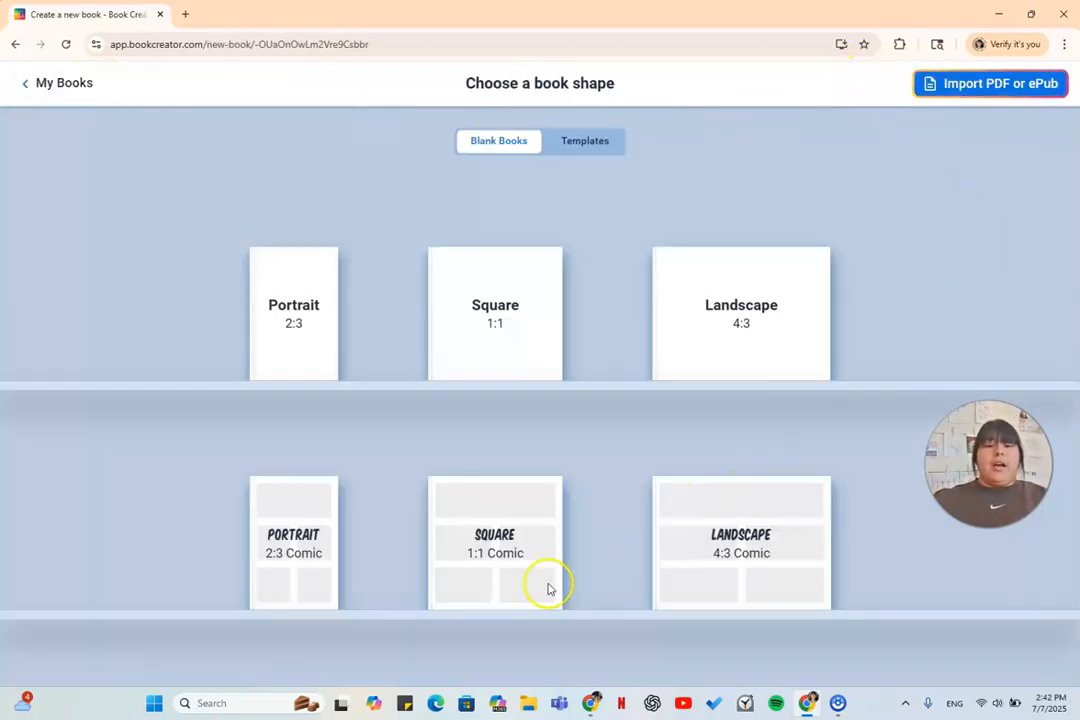
pyautogui.click(536, 369)
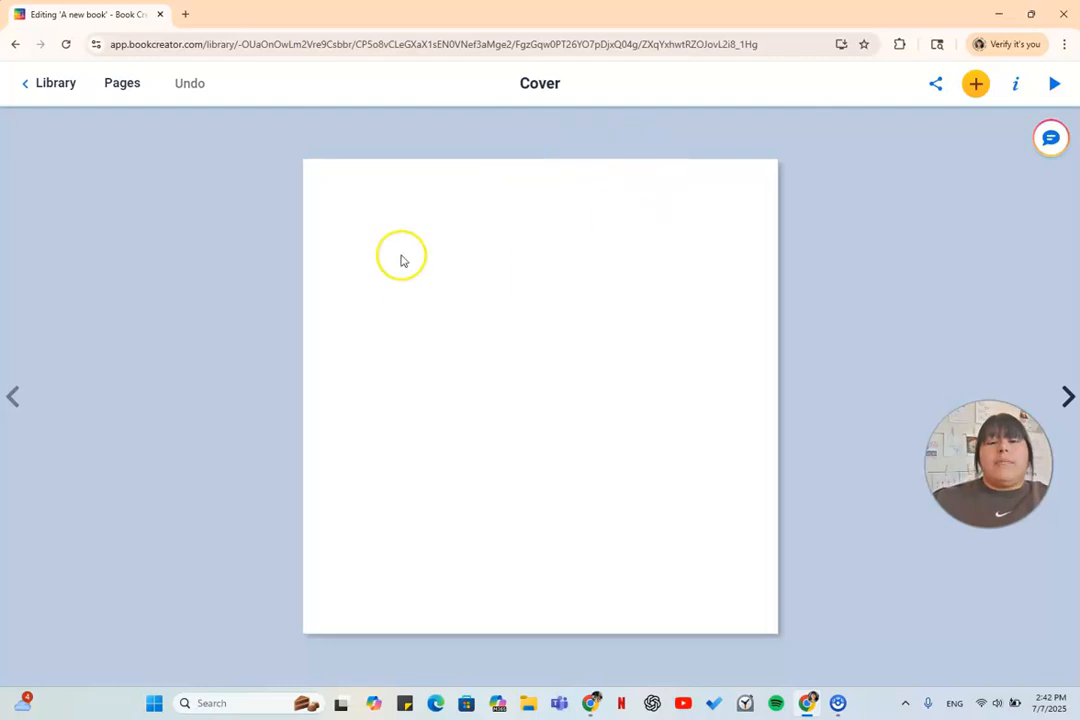
# Step: Search for "Volleyball" images to insert on the book's cover
pyautogui.click(976, 88)
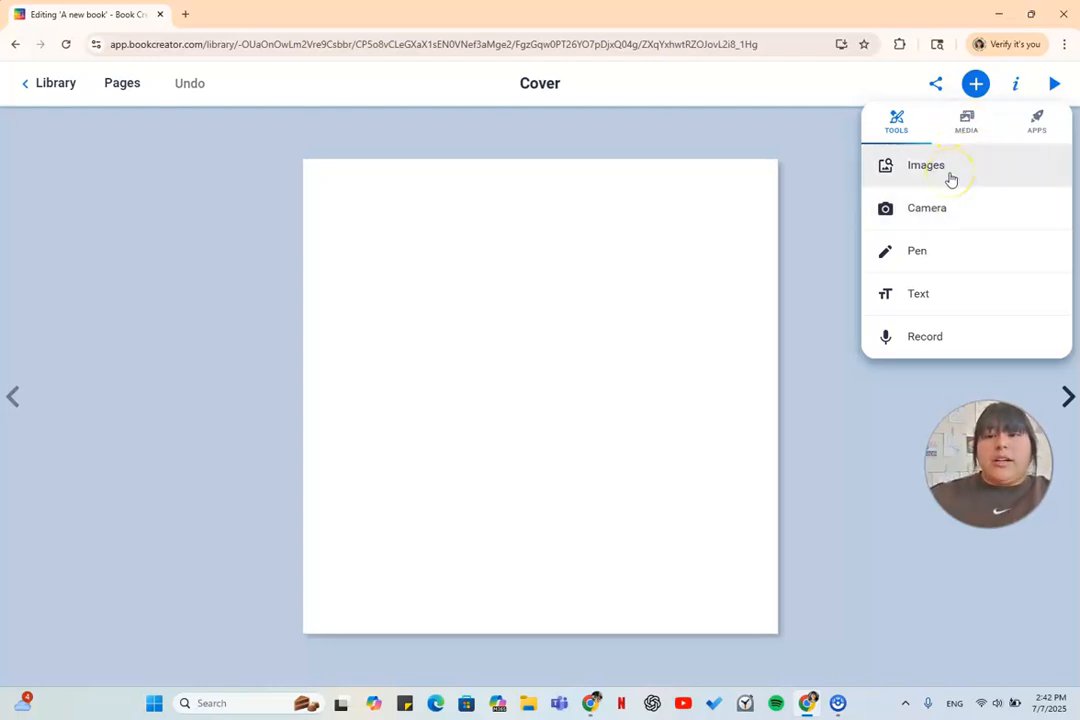
pyautogui.click(949, 172)
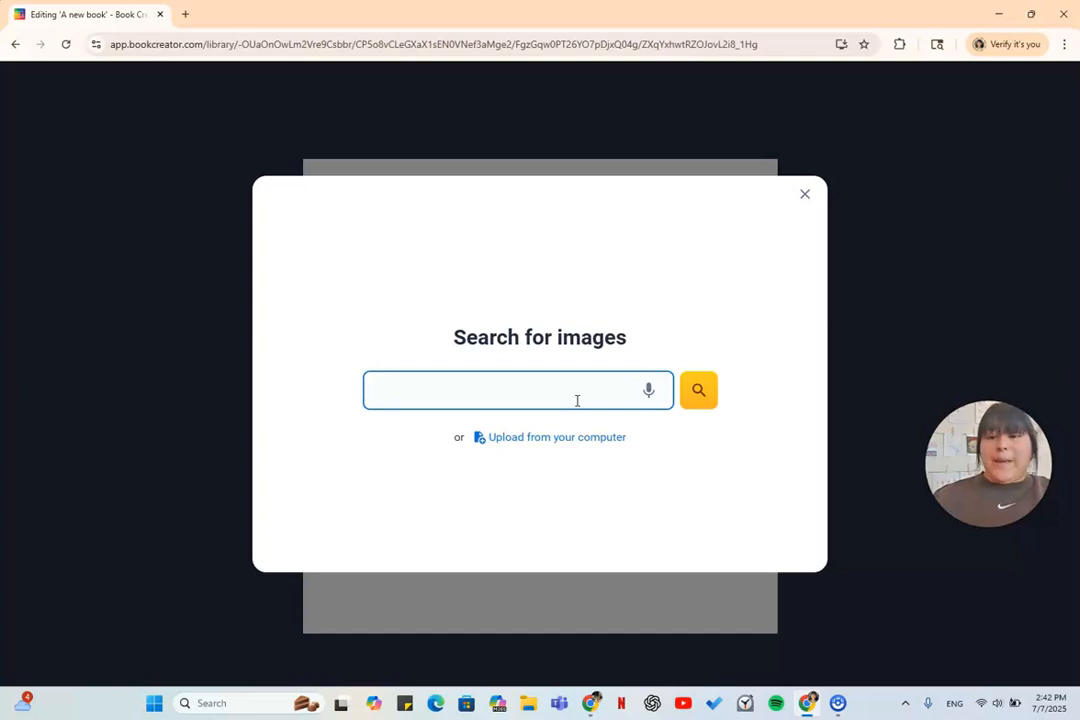
pyautogui.write('Volleyball')
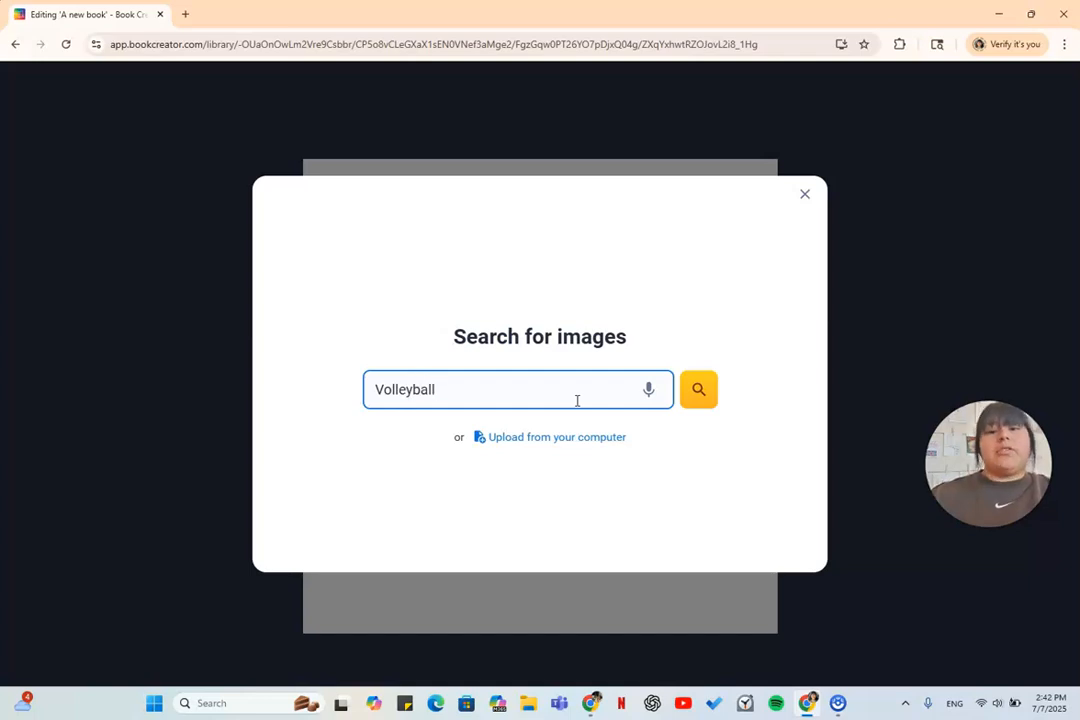
pyautogui.click(700, 391)
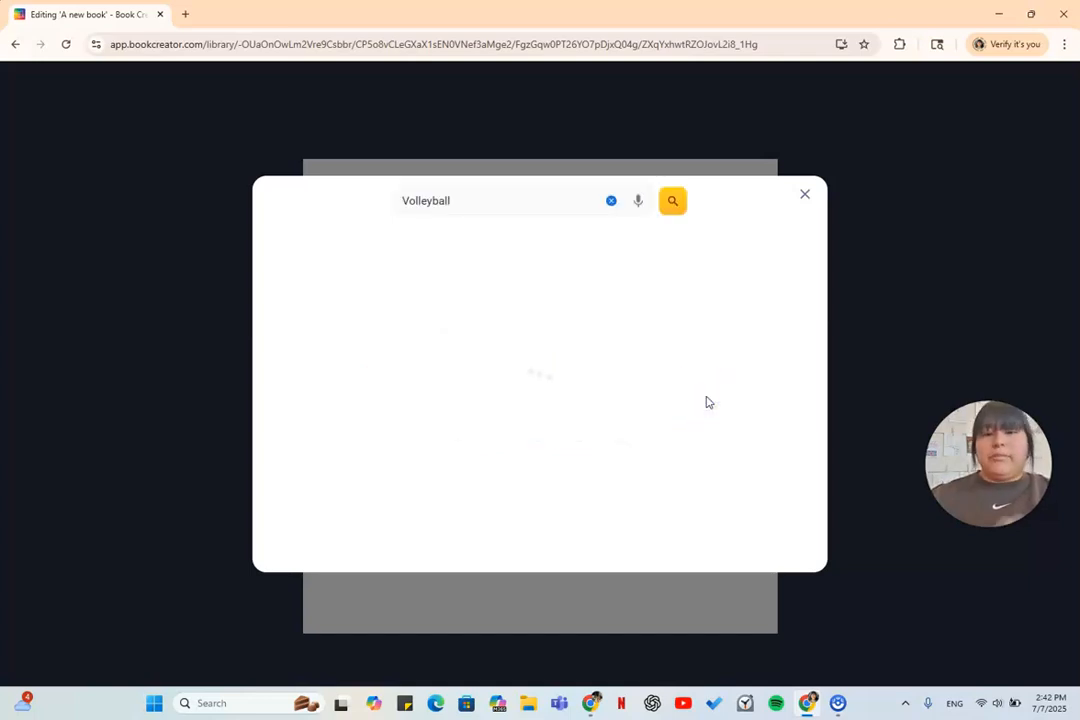
# Step: Browse further through the volleyball images and add the photo of three high school players in navy uniforms to the cover
pyautogui.scroll(-5, 595, 392)
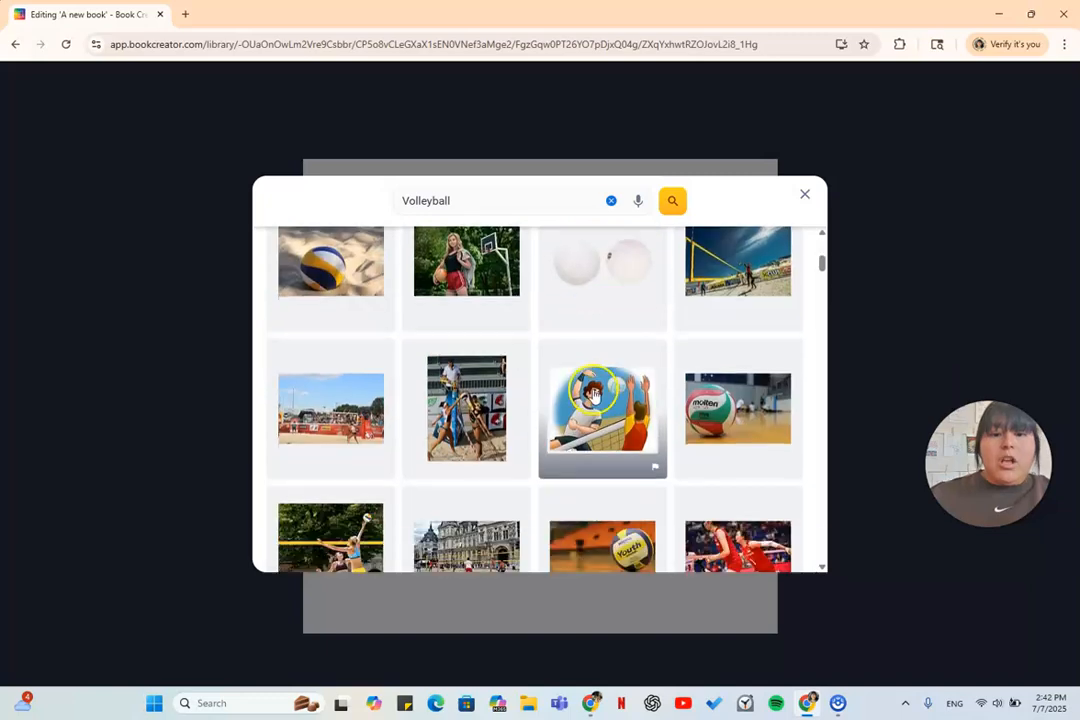
pyautogui.scroll(3, 540, 428)
pyautogui.scroll(-10, 540, 428)
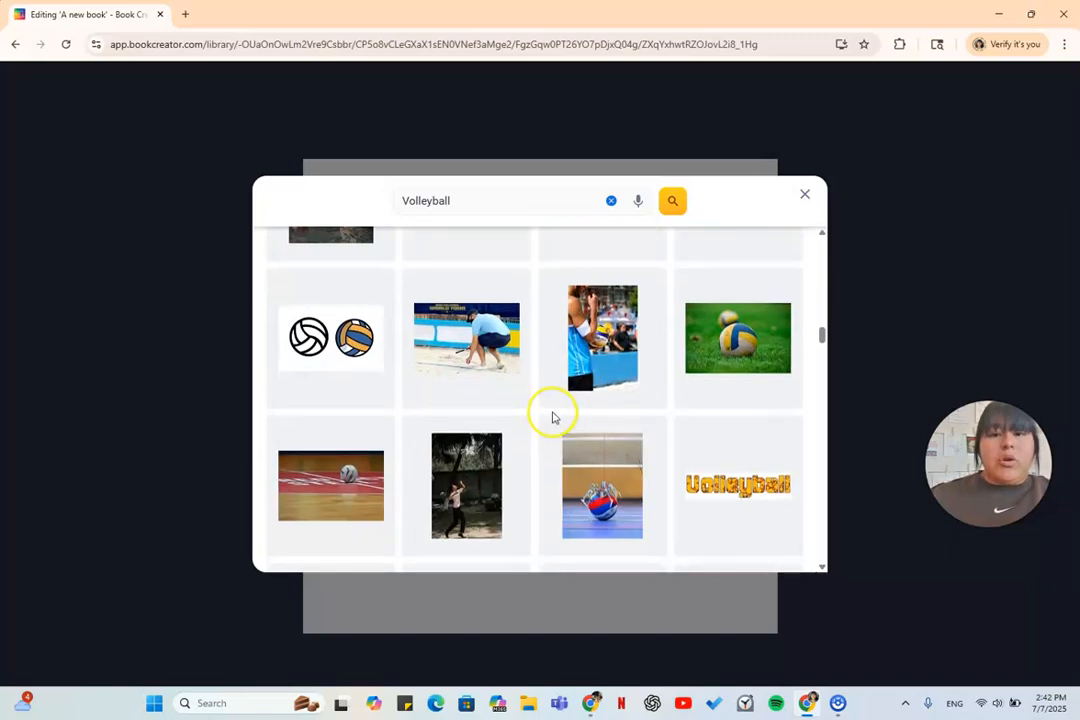
pyautogui.scroll(-10, 553, 418)
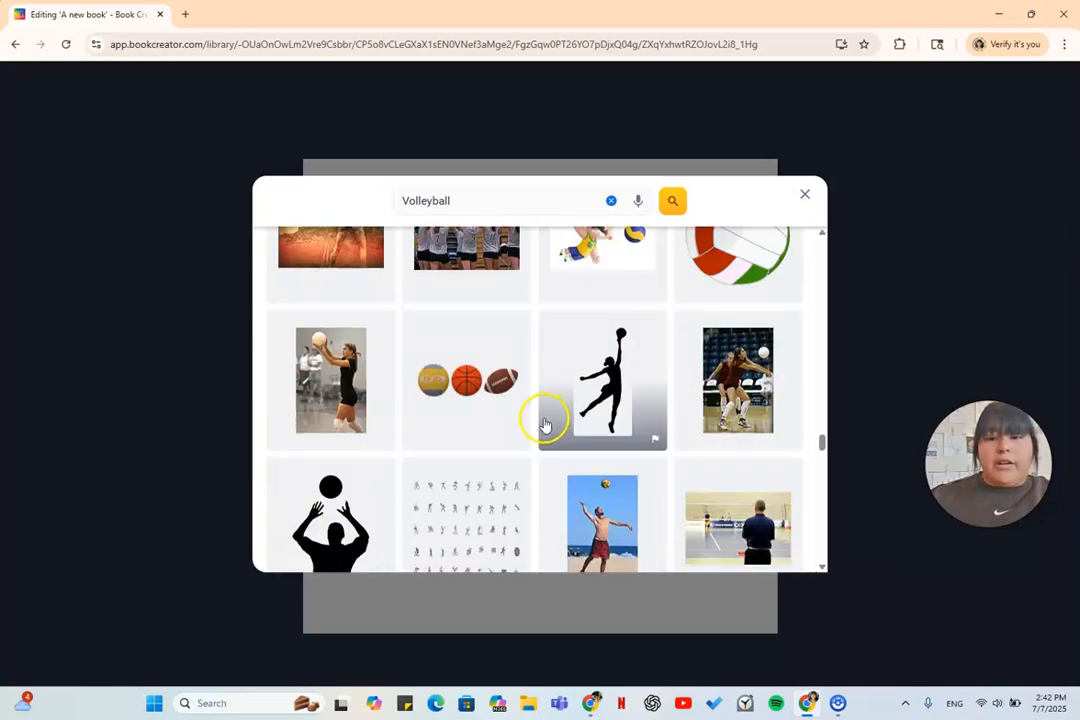
pyautogui.scroll(-12, 548, 424)
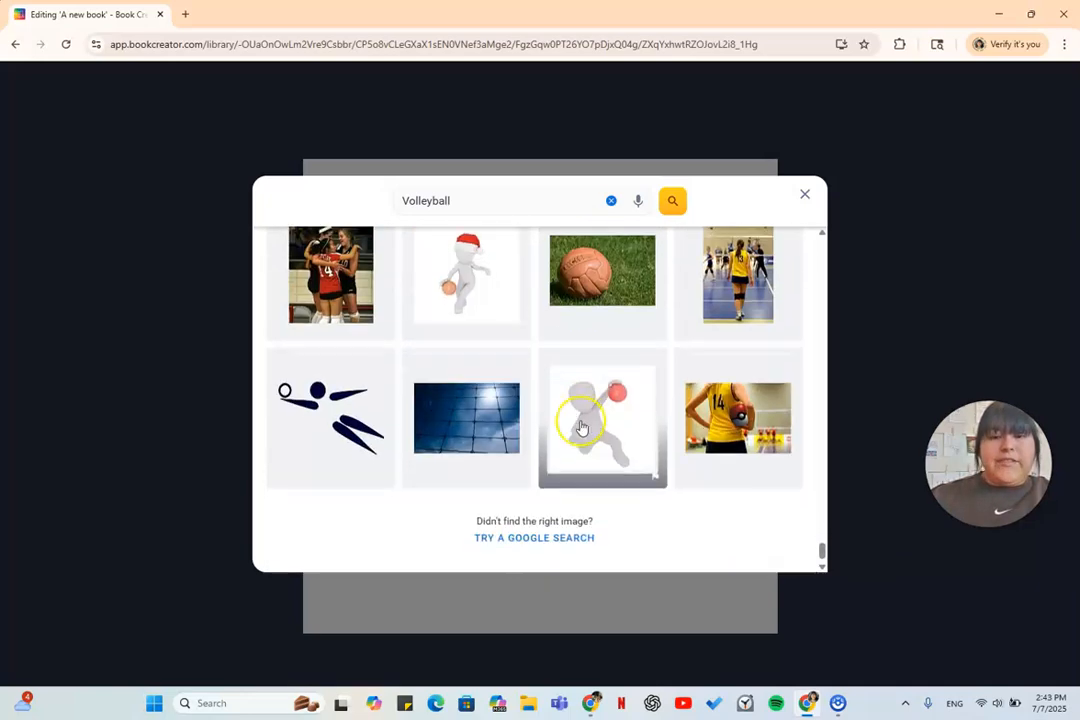
pyautogui.scroll(-1, 582, 428)
pyautogui.click(529, 525)
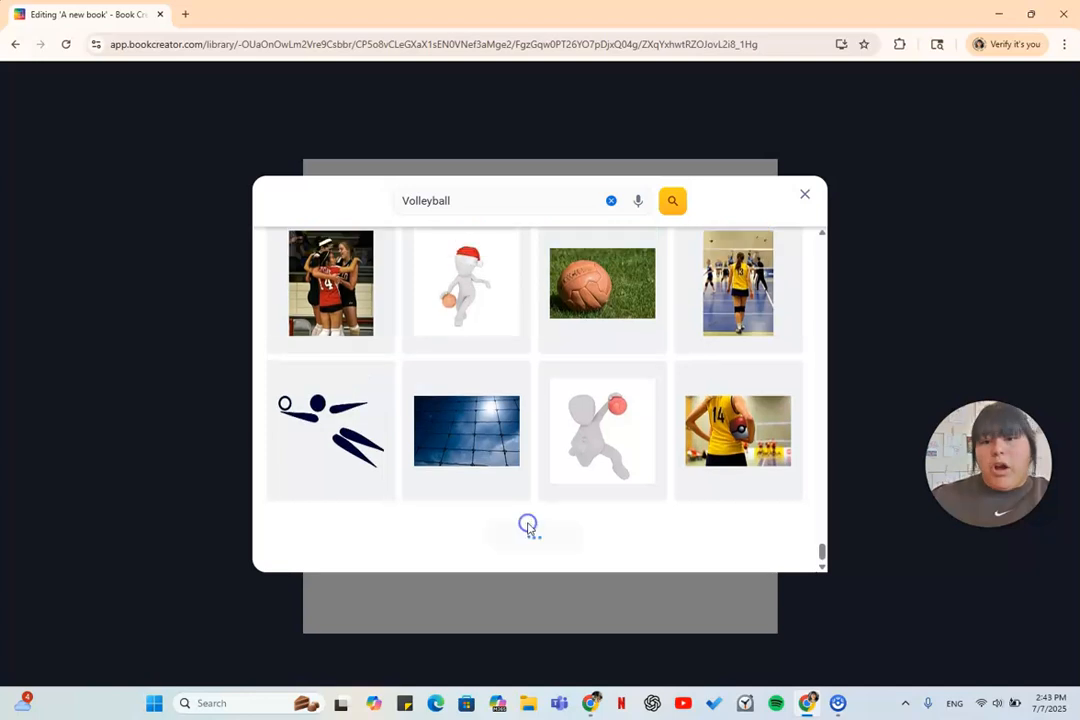
pyautogui.scroll(-2, 640, 460)
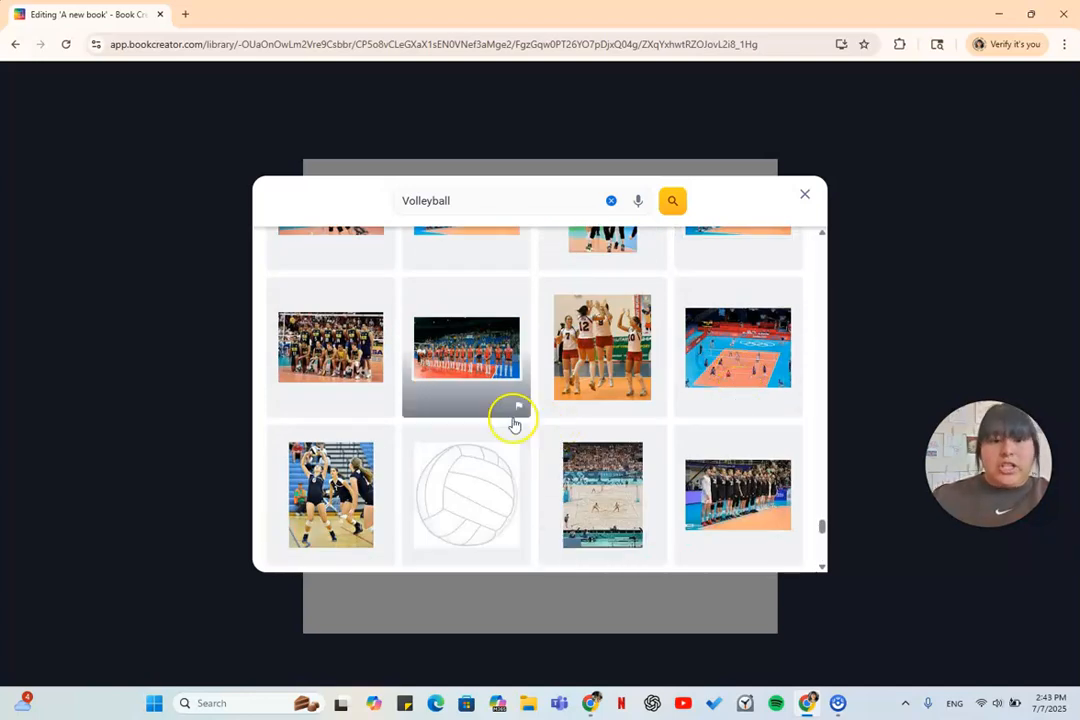
pyautogui.click(328, 490)
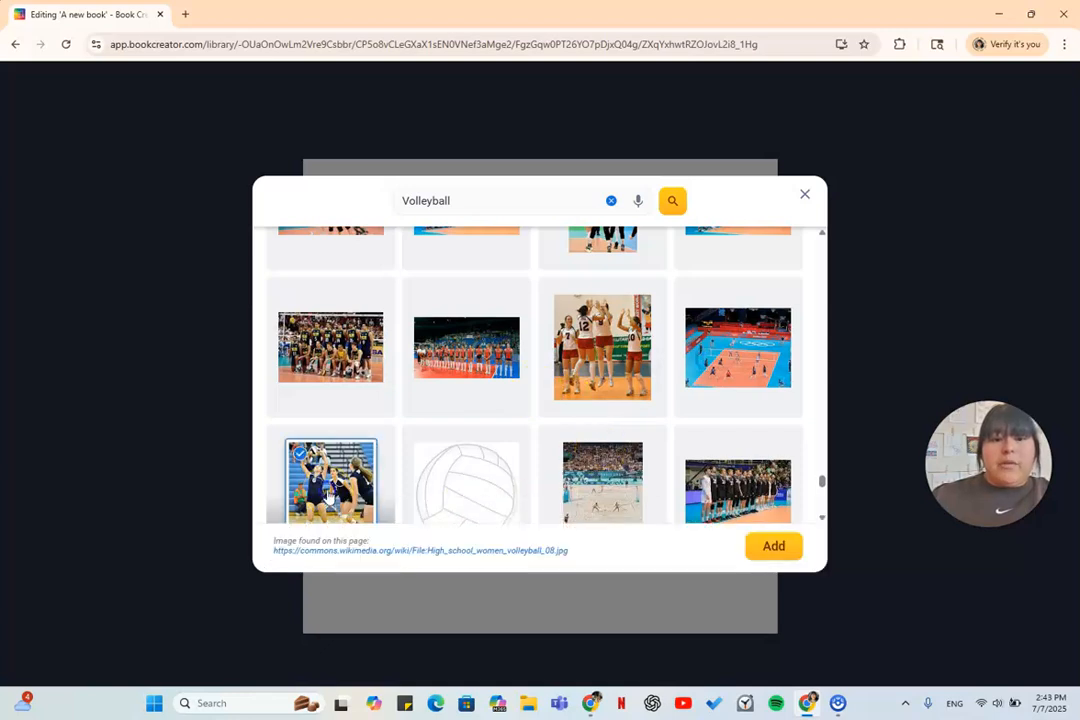
pyautogui.click(775, 549)
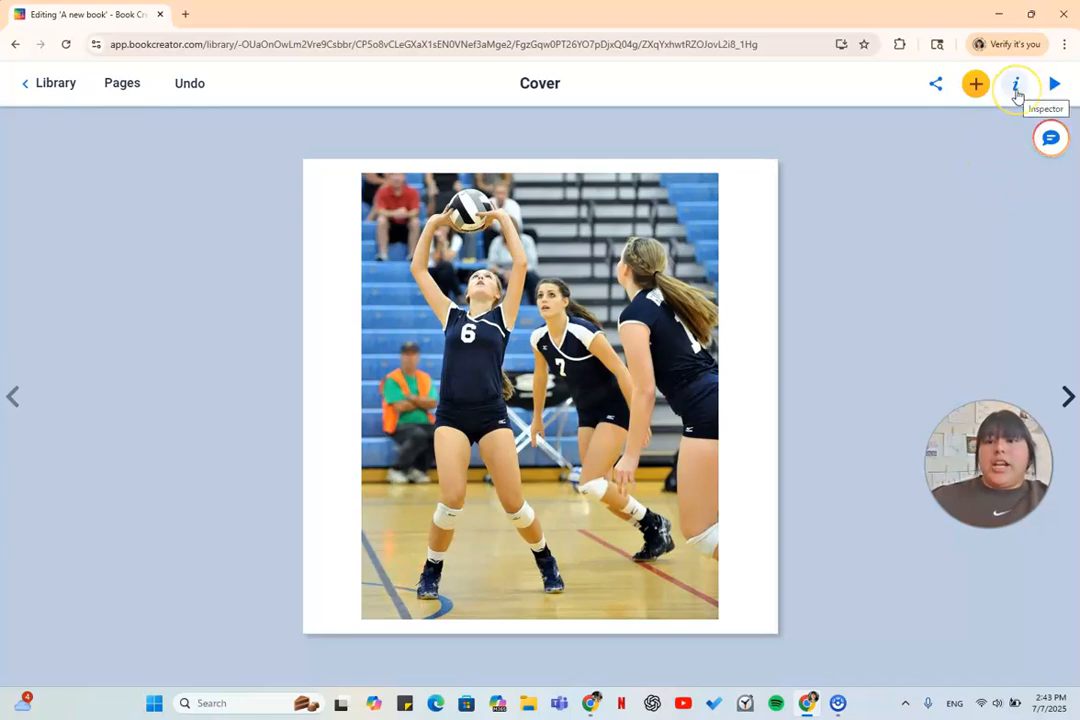
# Step: Set the cover page's background to the solid light blue colour
pyautogui.click(1016, 87)
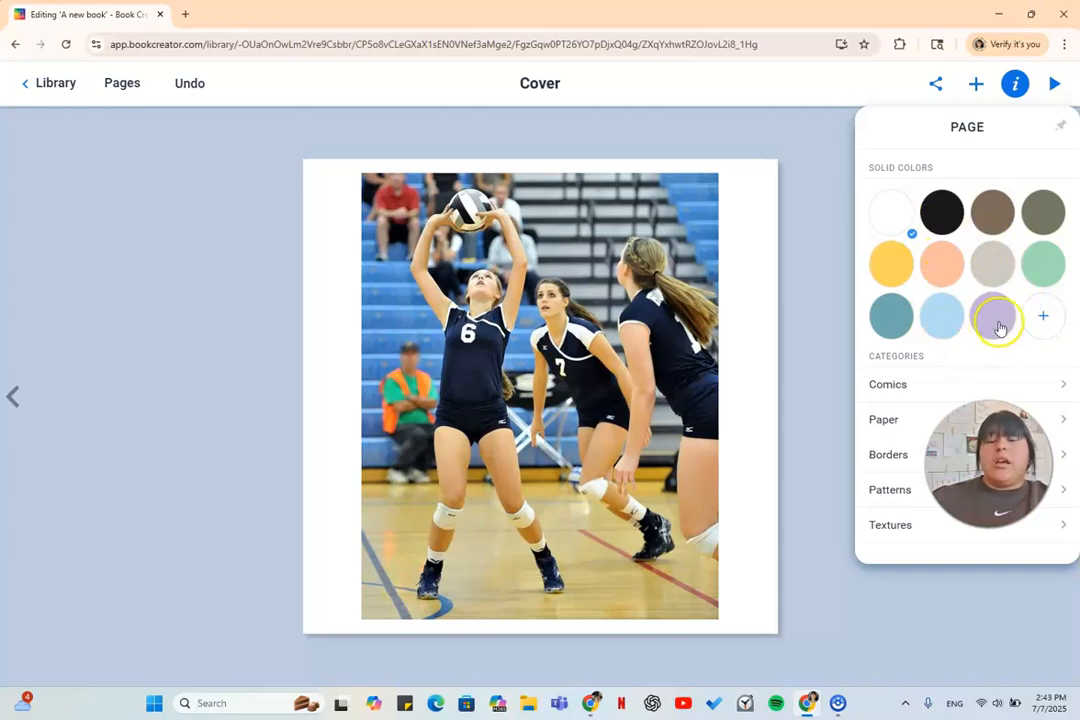
pyautogui.click(1050, 316)
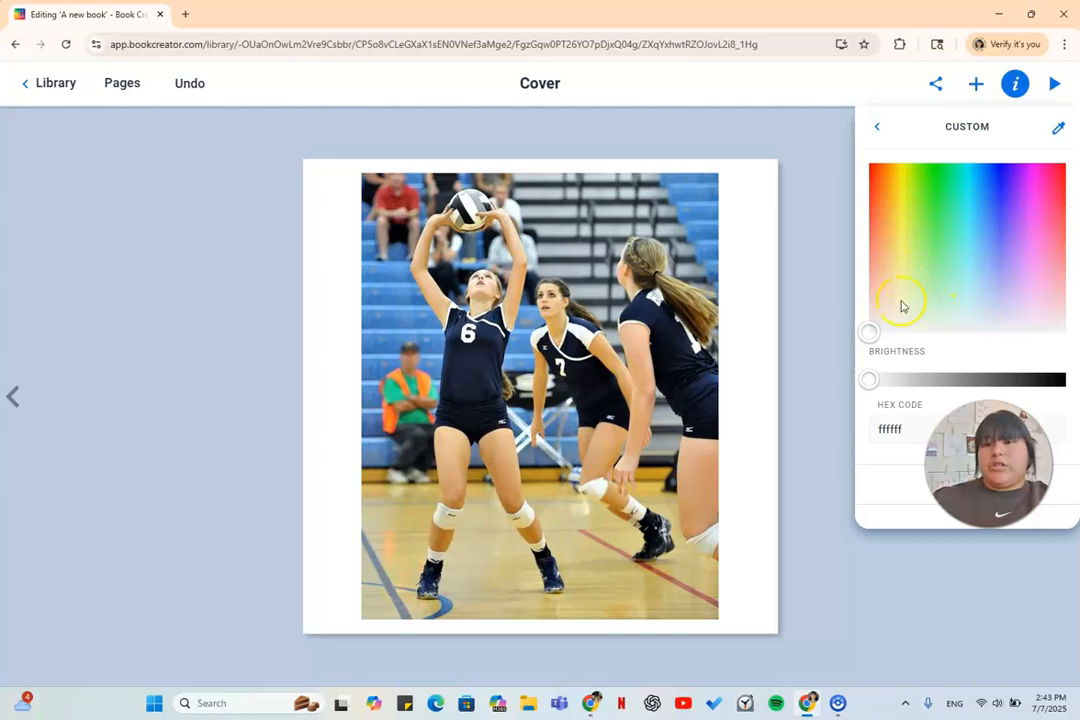
pyautogui.click(878, 124)
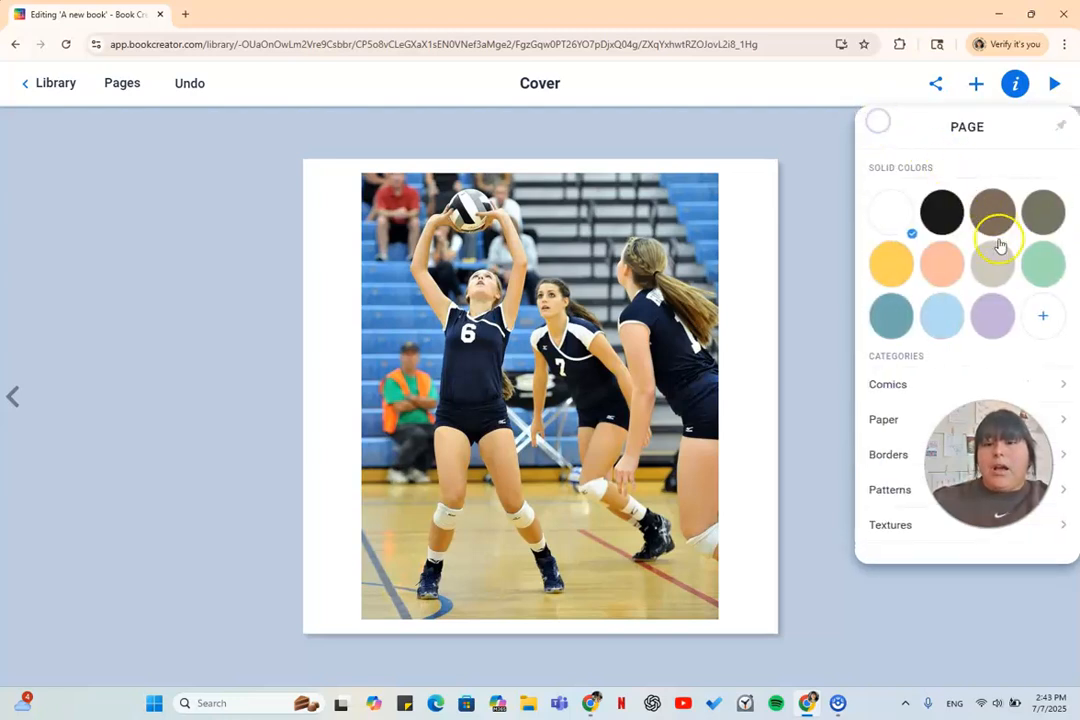
pyautogui.click(942, 322)
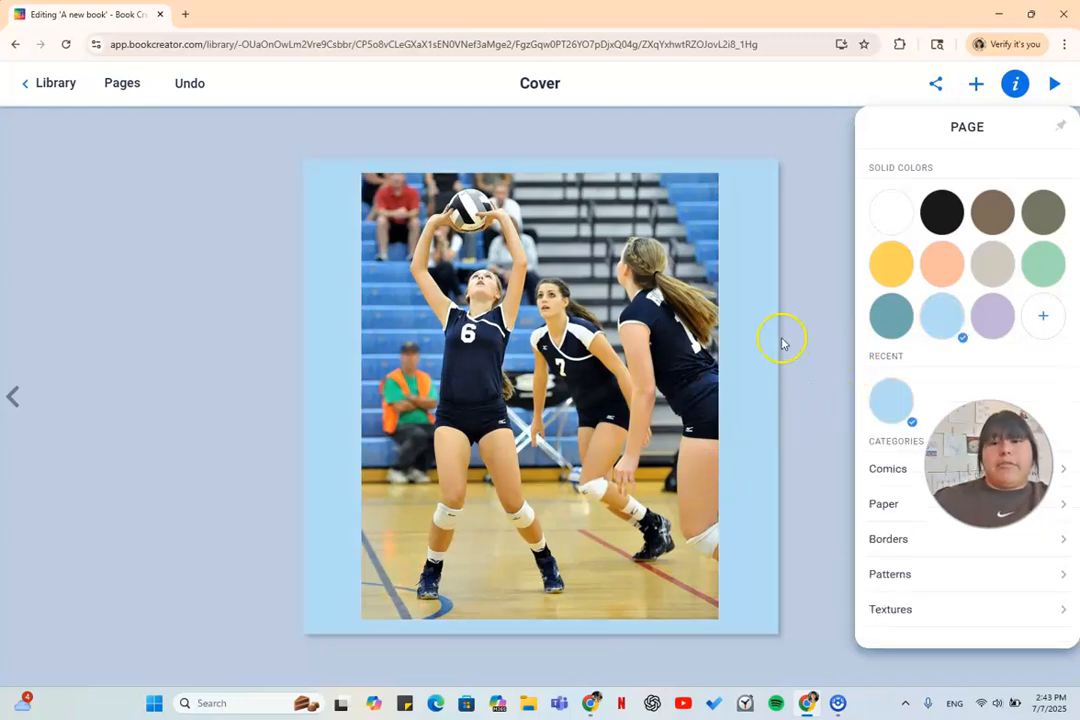
pyautogui.click(822, 441)
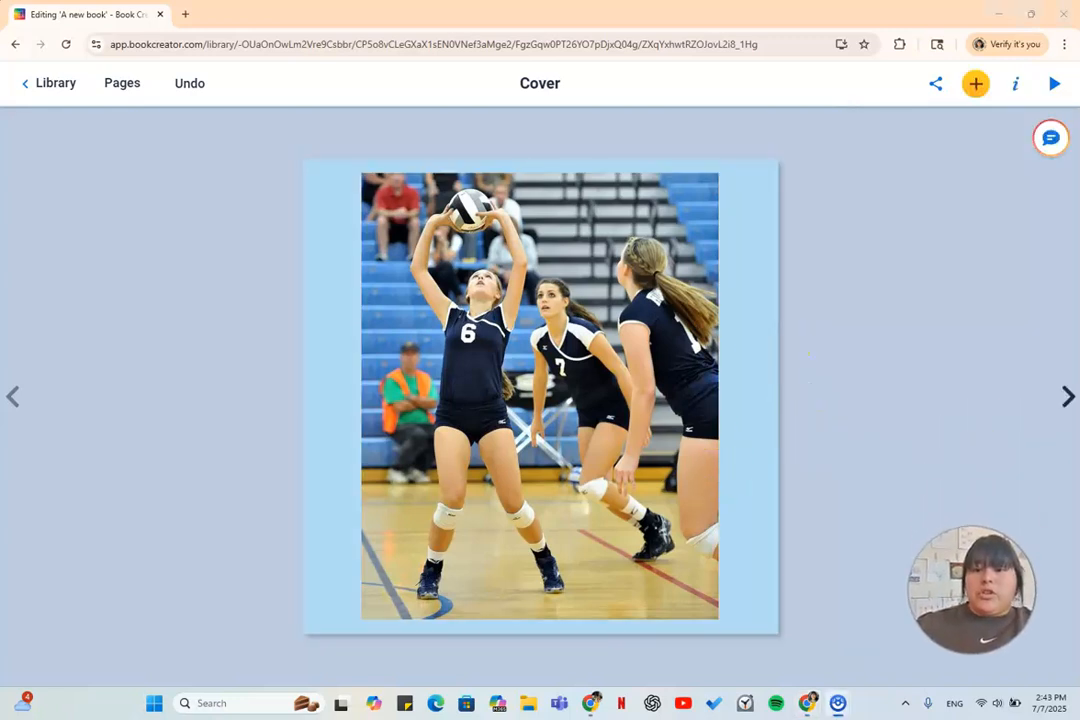
# Step: Try the grid and dotted paper backgrounds on the cover, and restore the solid light blue
pyautogui.click(1015, 84)
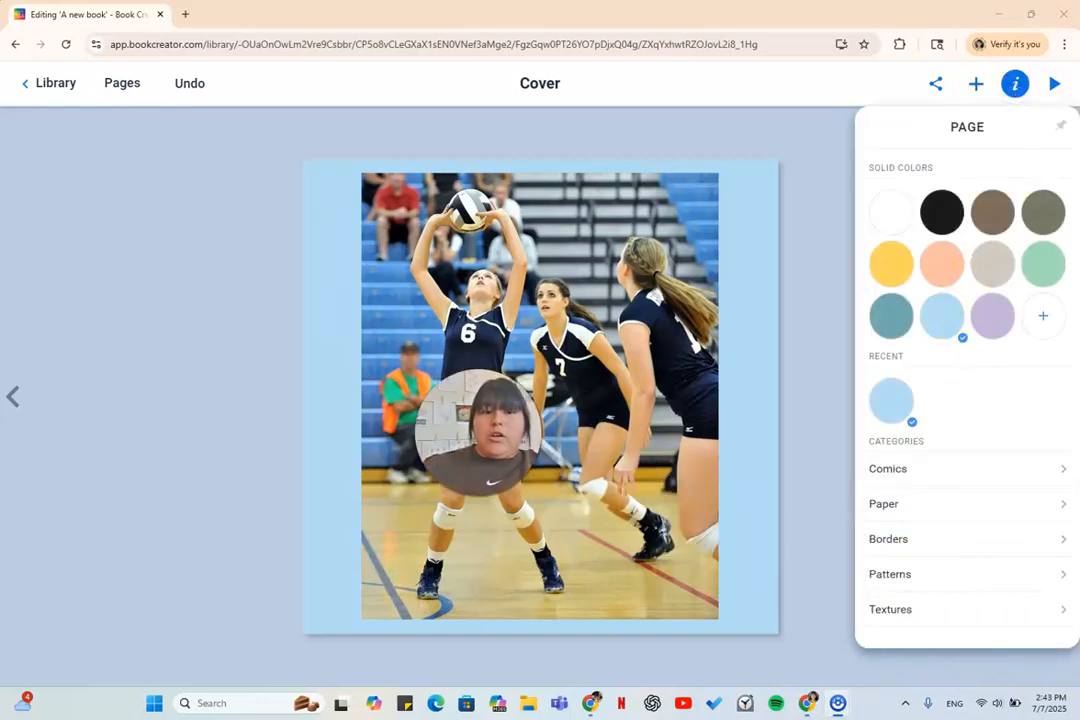
pyautogui.click(1060, 505)
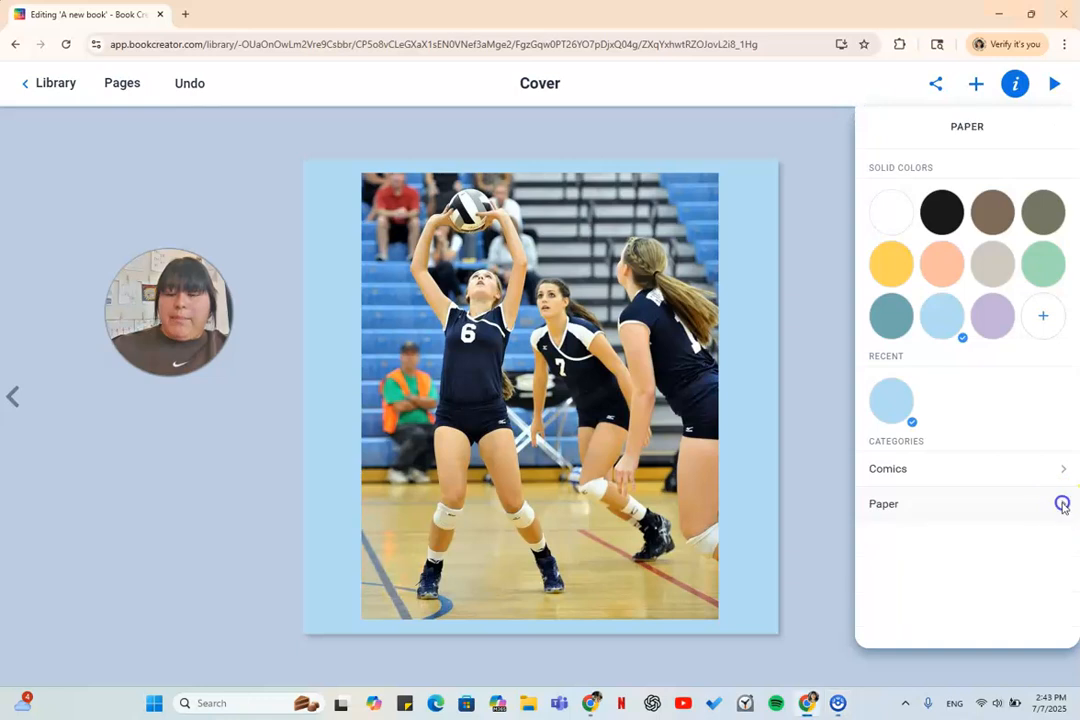
pyautogui.click(899, 205)
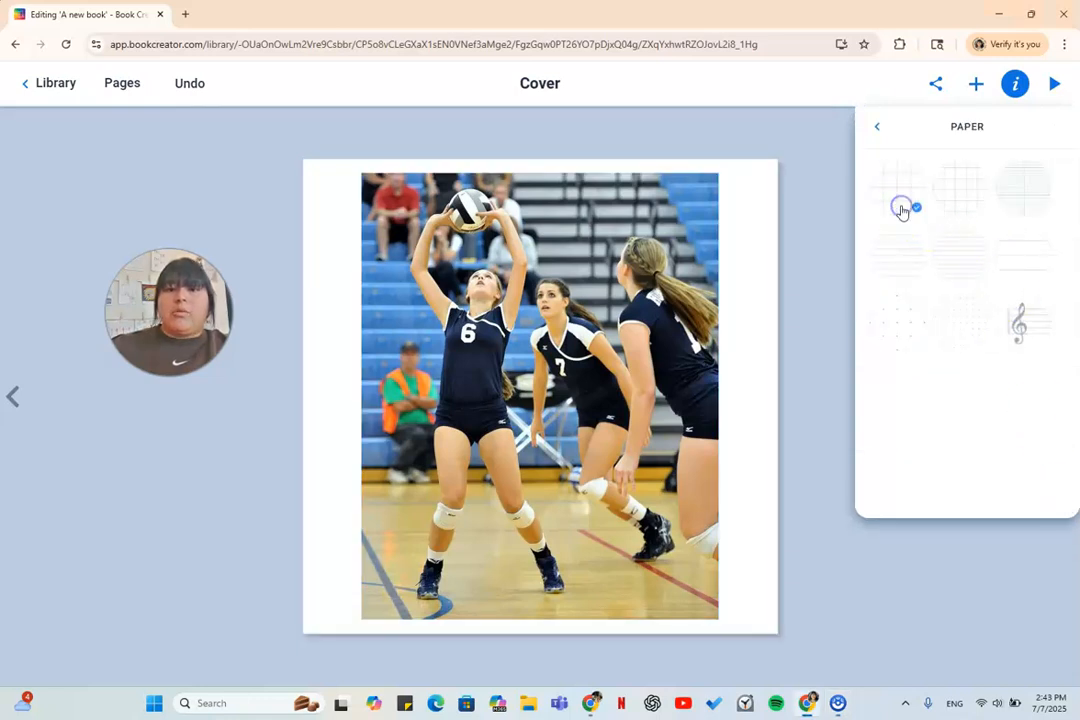
pyautogui.click(896, 332)
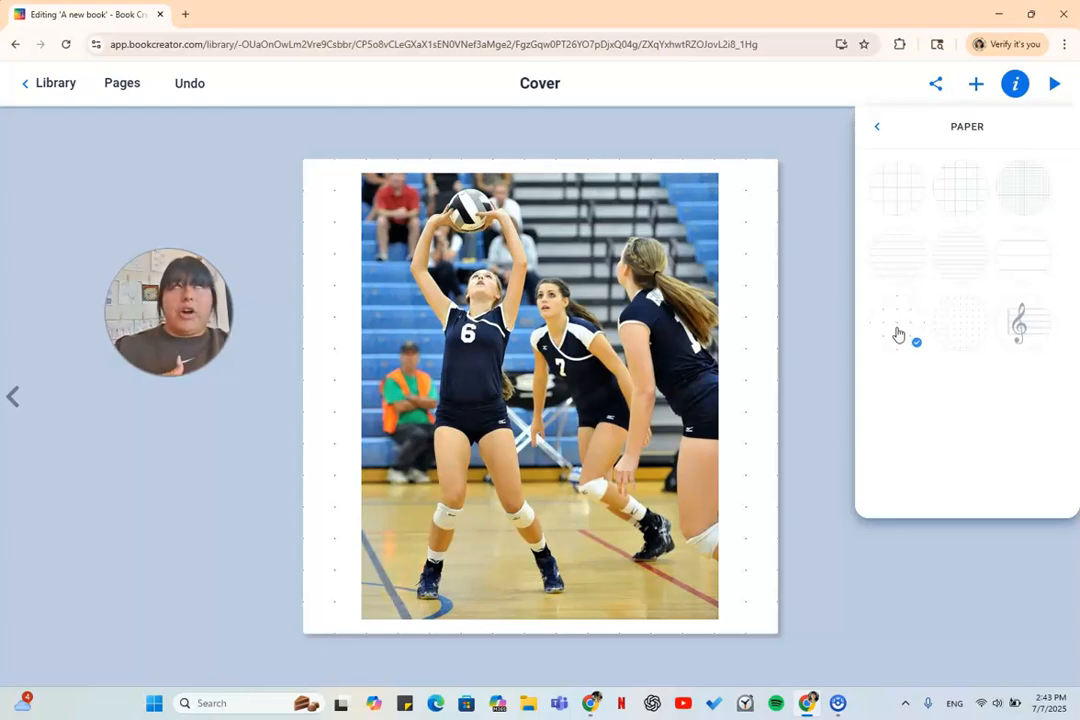
pyautogui.click(879, 140)
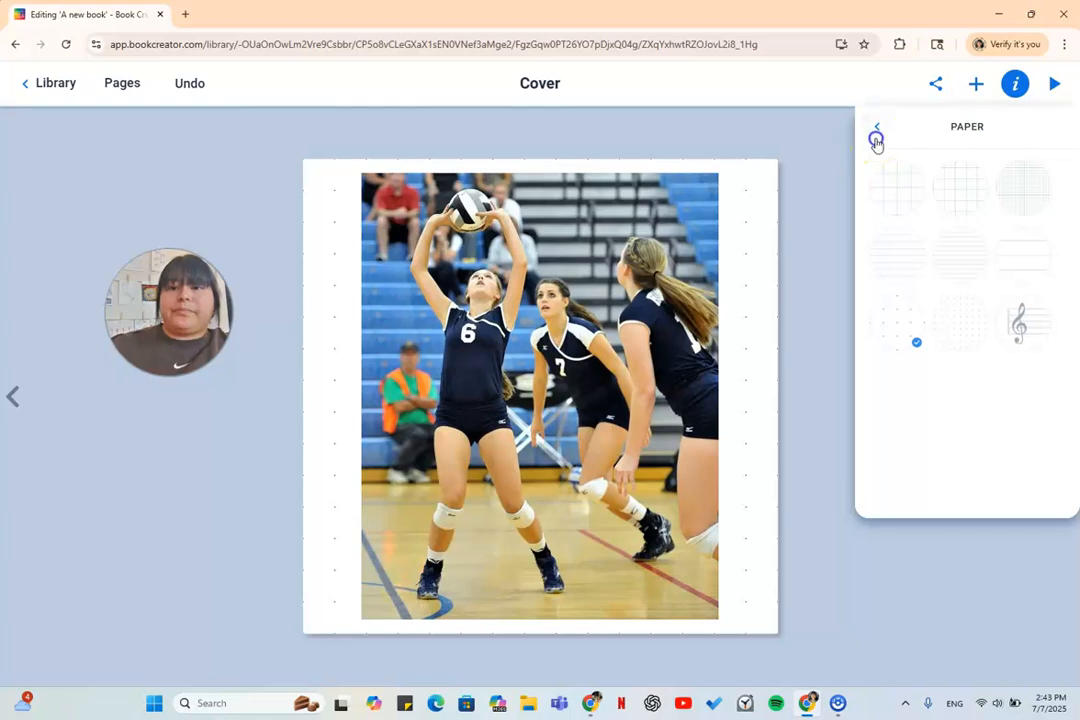
pyautogui.click(995, 413)
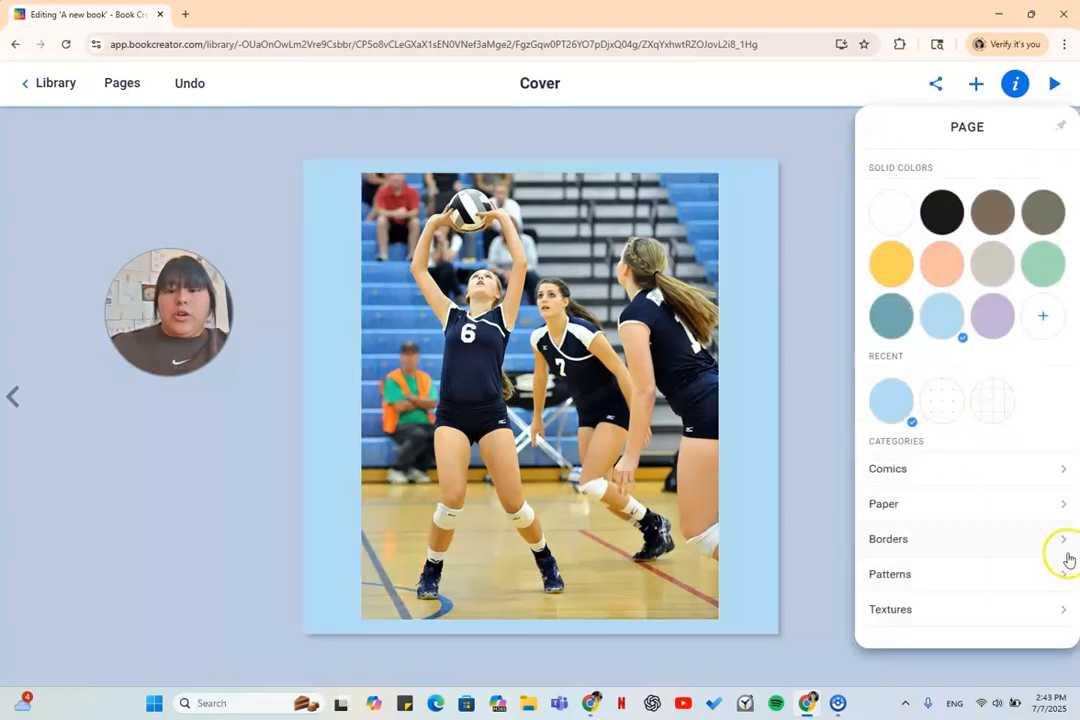
# Step: Add a text item to the cover reading "The science of Volleyball"
pyautogui.click(970, 84)
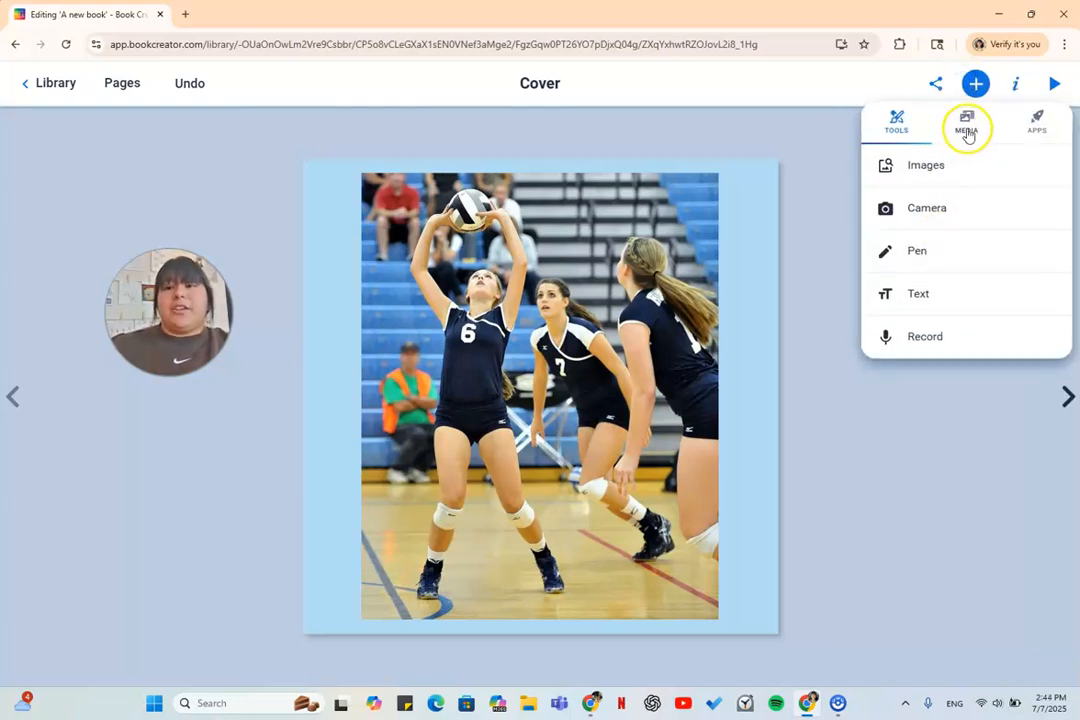
pyautogui.click(952, 295)
pyautogui.click(469, 344)
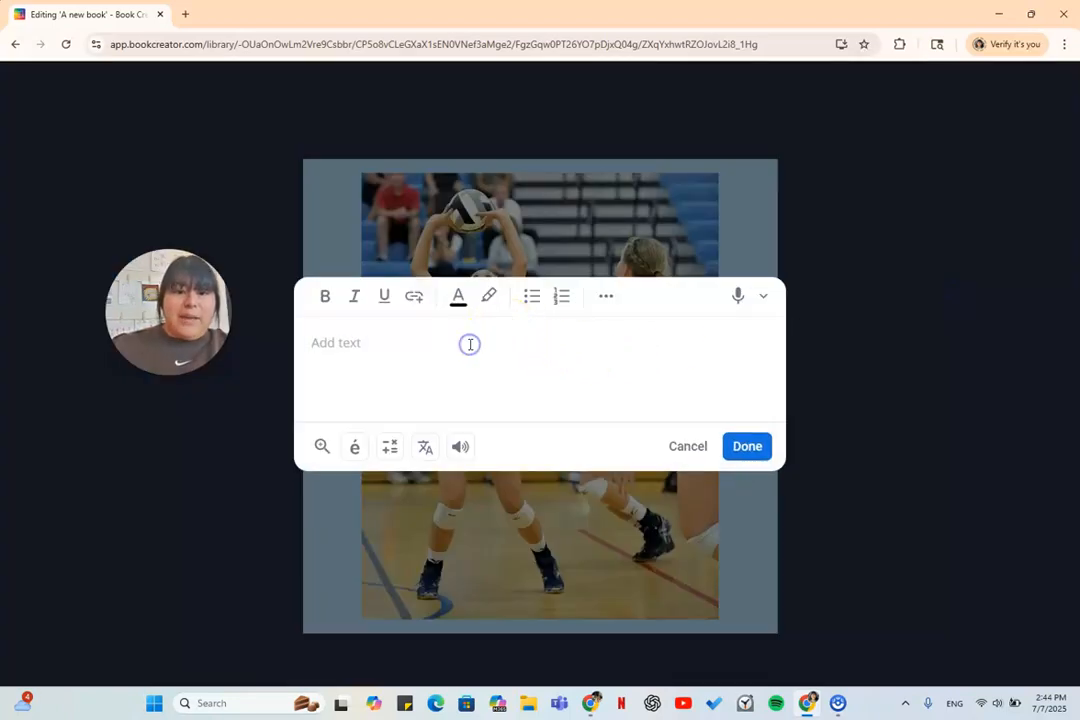
pyautogui.write('B')
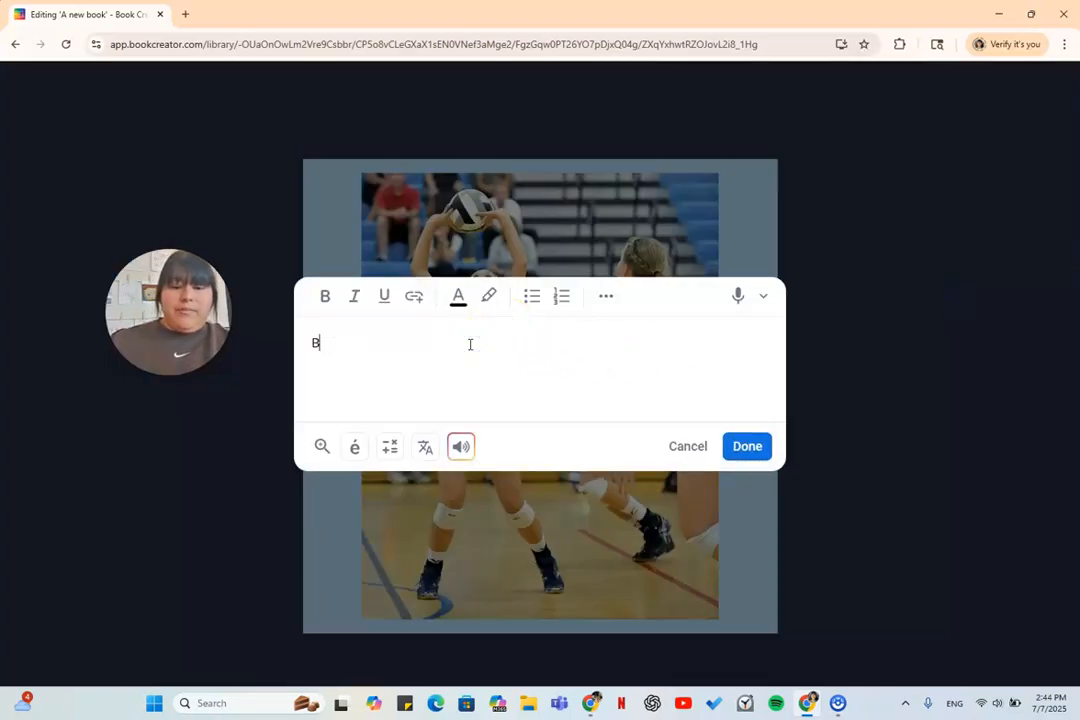
pyautogui.press('BackSpace')
pyautogui.press('BackSpace')
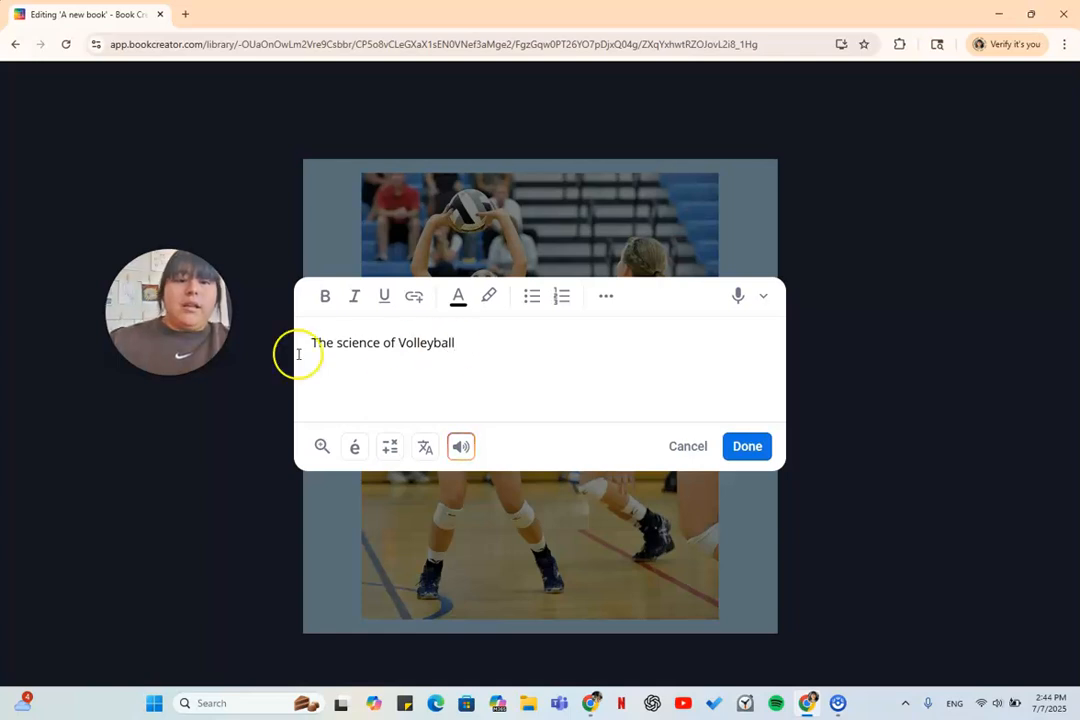
# Step: Toggle the bold and italic options for the cover title, and place the text on the page
pyautogui.click(325, 298)
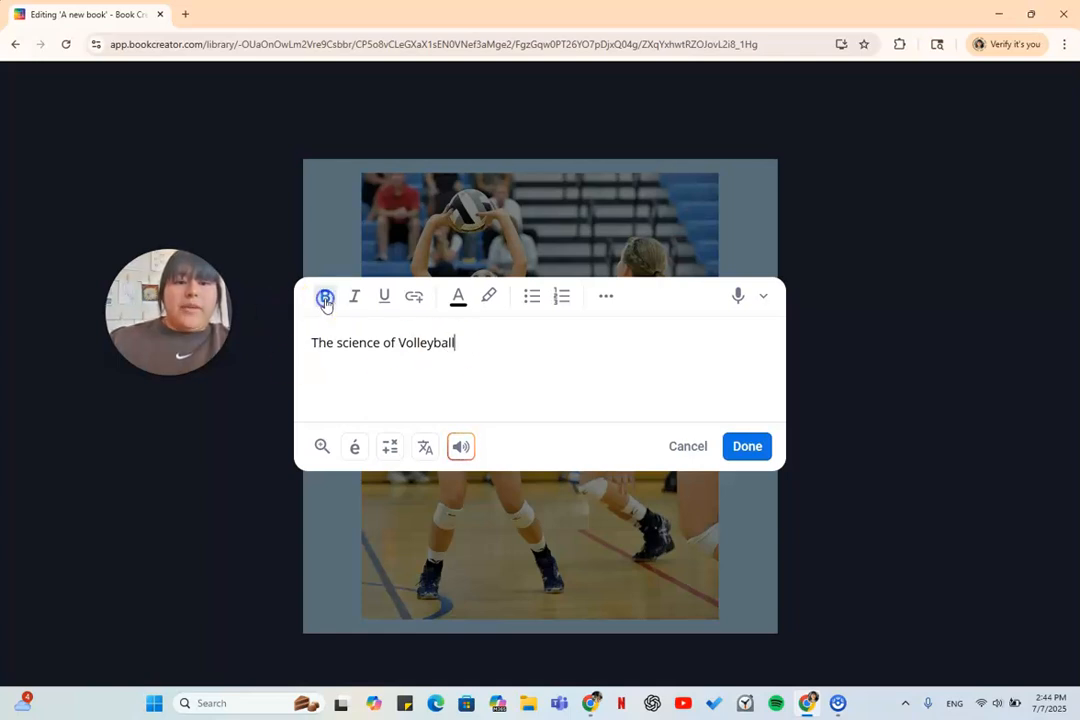
pyautogui.click(463, 342)
pyautogui.click(354, 297)
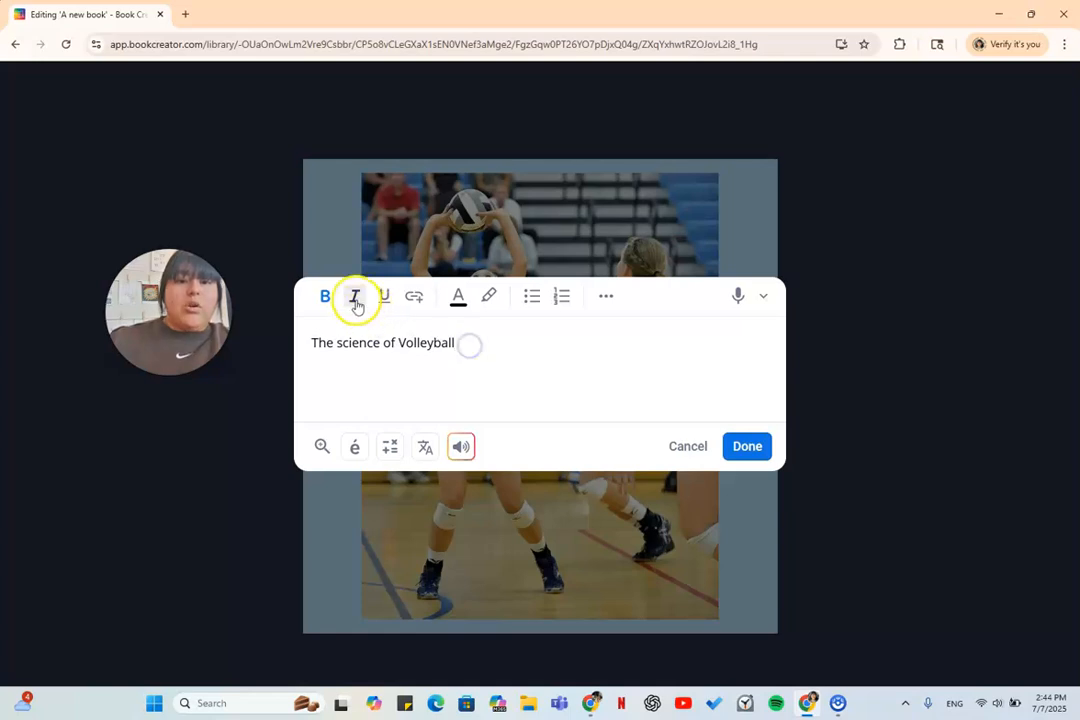
pyautogui.click(354, 298)
pyautogui.click(322, 296)
pyautogui.click(469, 340)
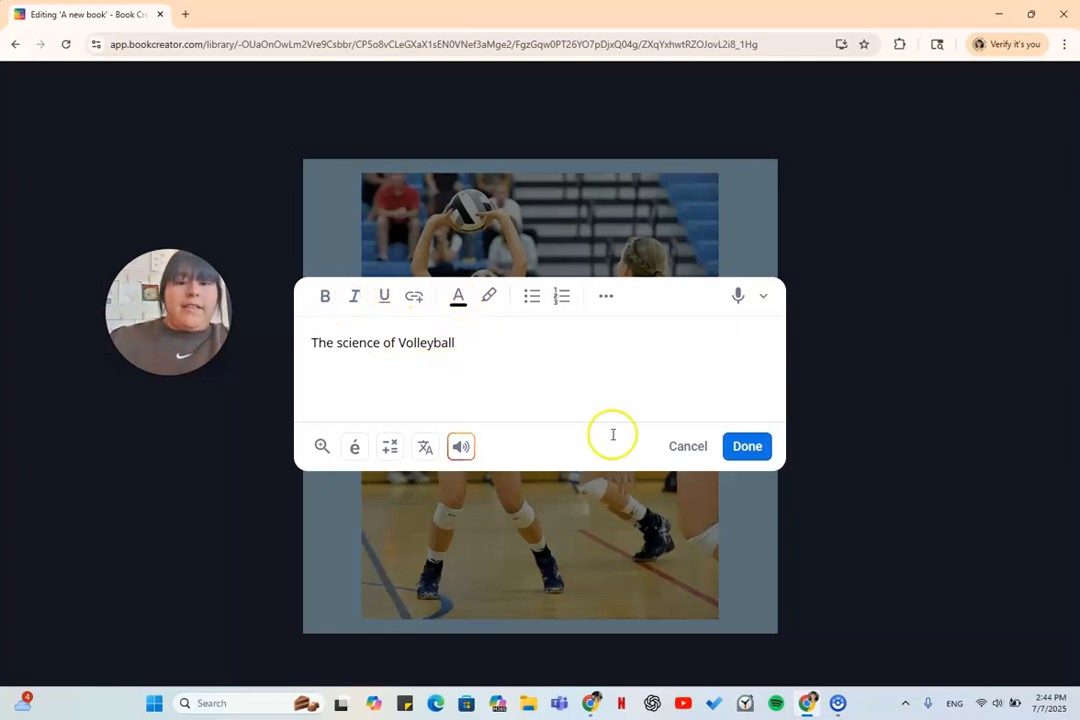
pyautogui.click(746, 452)
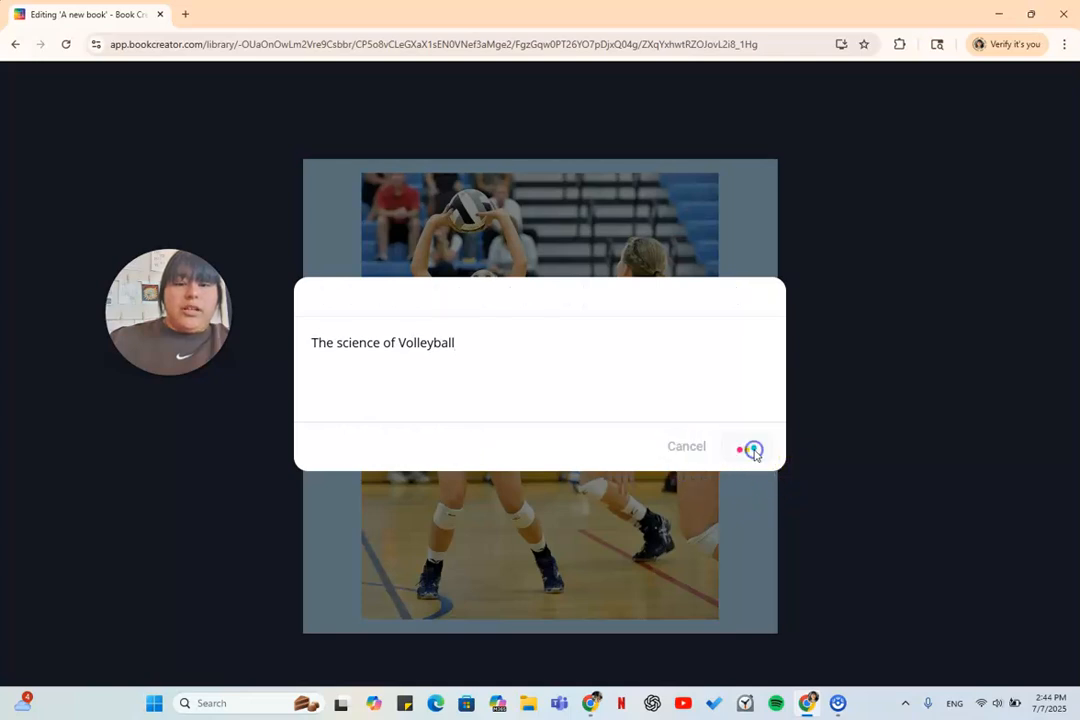
# Step: Rearrange the cover by shrinking and centring the photo, with the title above it at about x 204 px, y 22 px
pyautogui.click(595, 393)
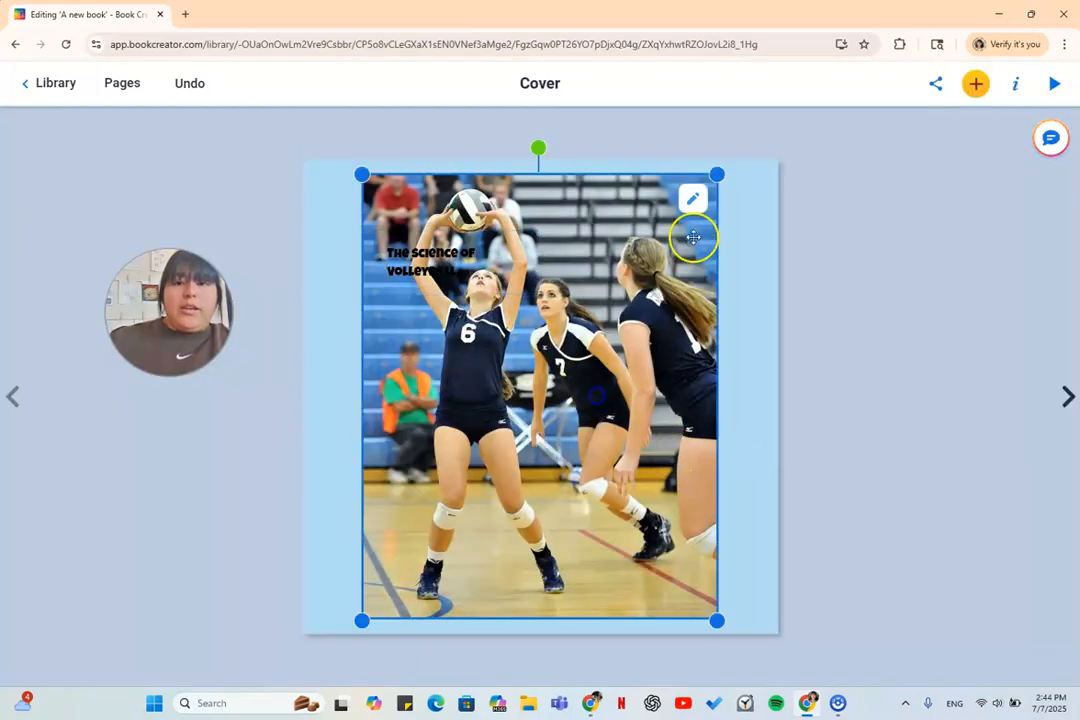
pyautogui.moveTo(717, 174); pyautogui.dragTo(620, 292)
pyautogui.moveTo(431, 243); pyautogui.dragTo(506, 205)
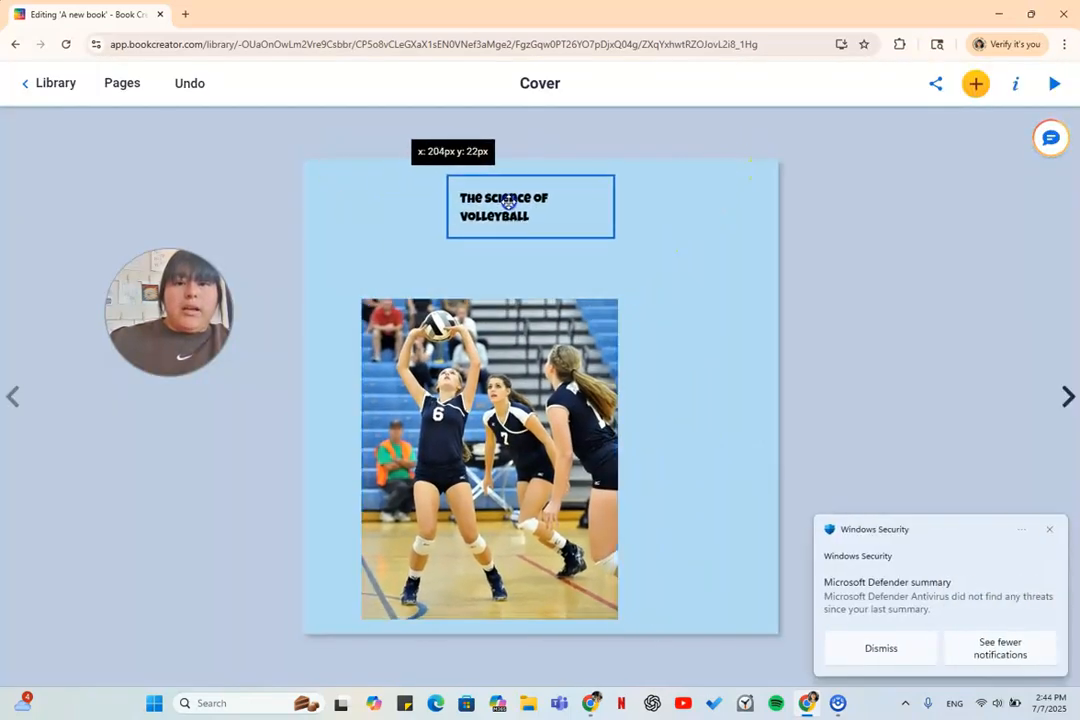
pyautogui.click(1049, 529)
pyautogui.moveTo(500, 425); pyautogui.dragTo(551, 381)
pyautogui.click(850, 487)
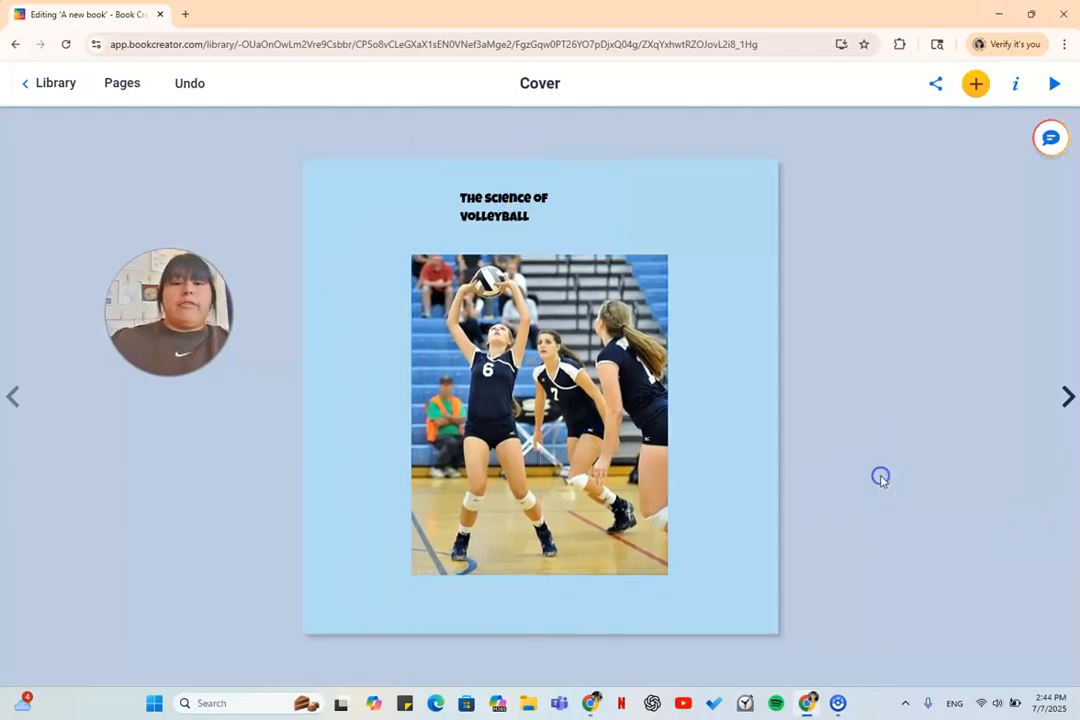
# Step: Add the "Reflect: 3-2-1" graphic organizer template to page 2, accepting that it exceeds the square page
pyautogui.click(1069, 402)
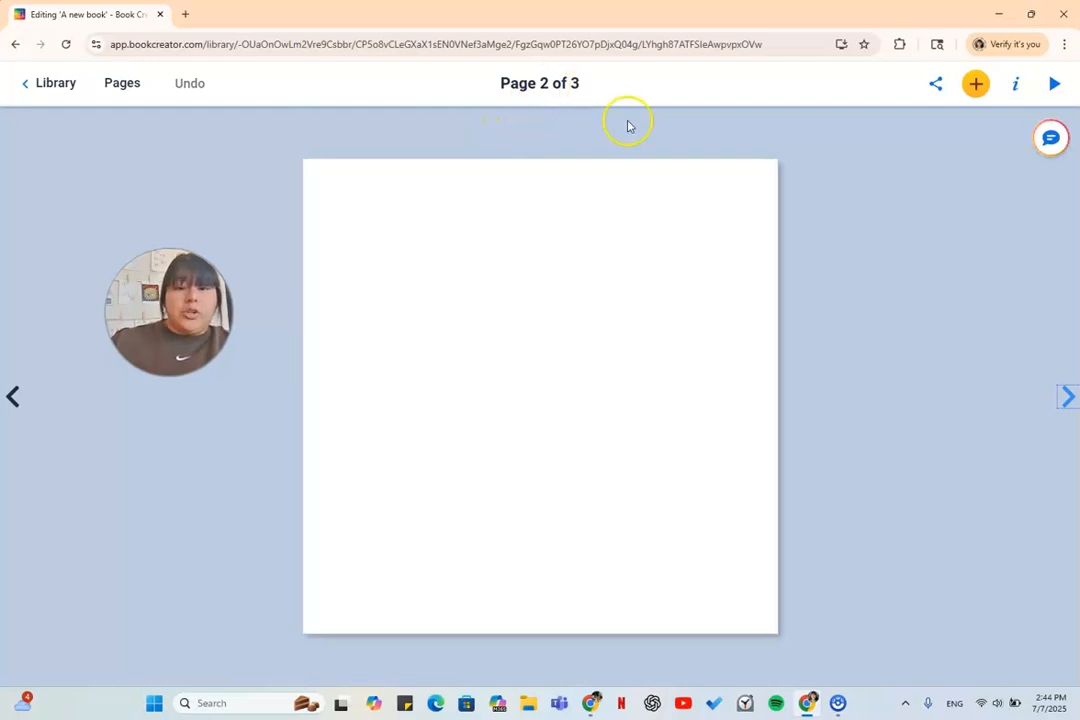
pyautogui.click(977, 90)
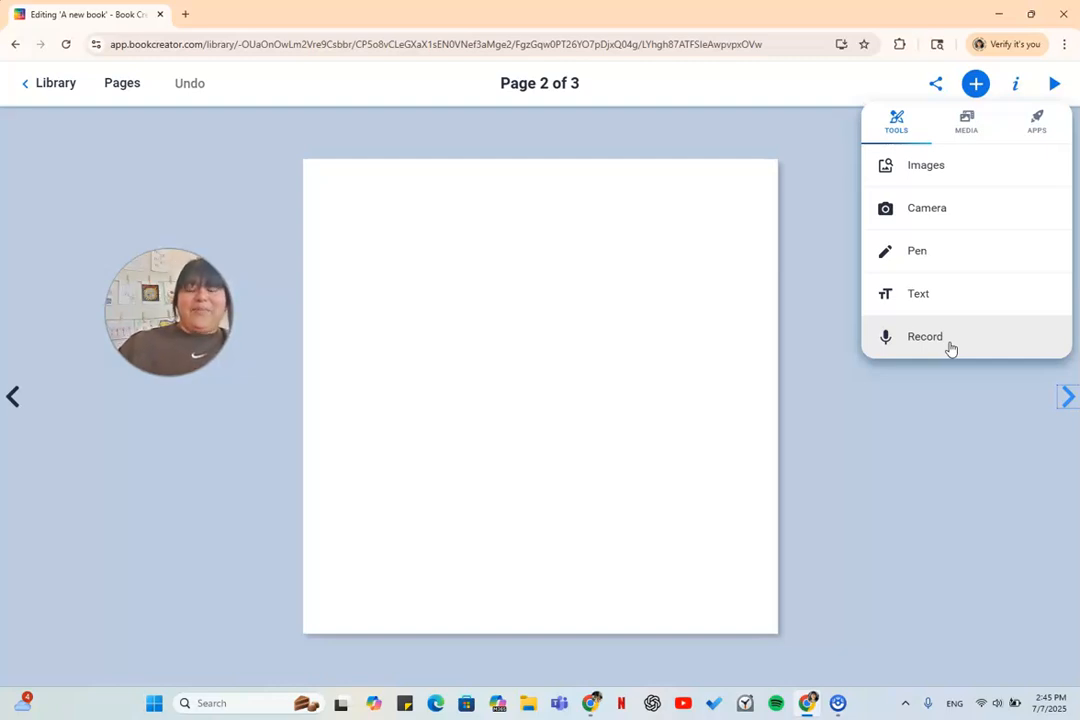
pyautogui.click(964, 126)
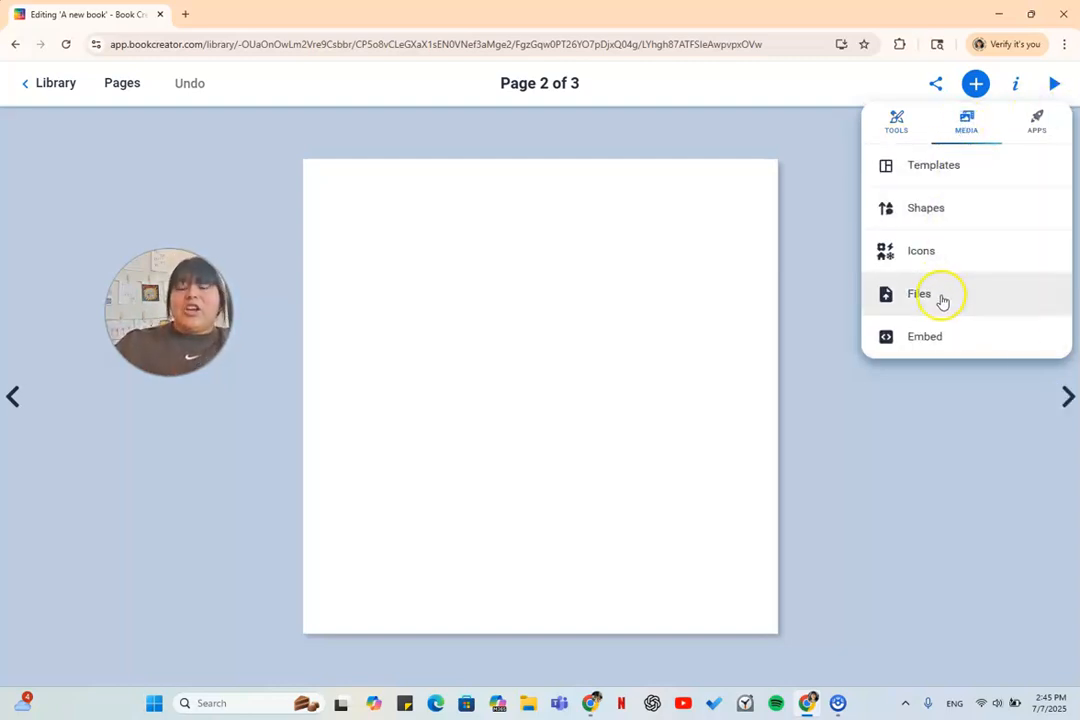
pyautogui.click(943, 170)
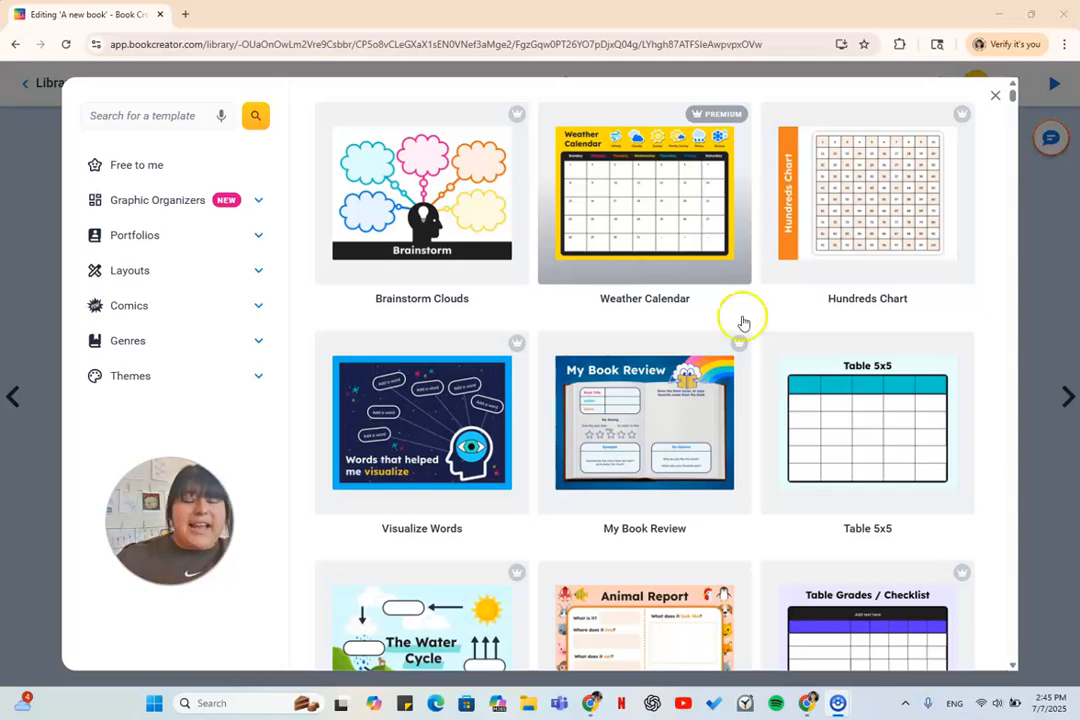
pyautogui.scroll(-2, 848, 366)
pyautogui.scroll(-1, 590, 386)
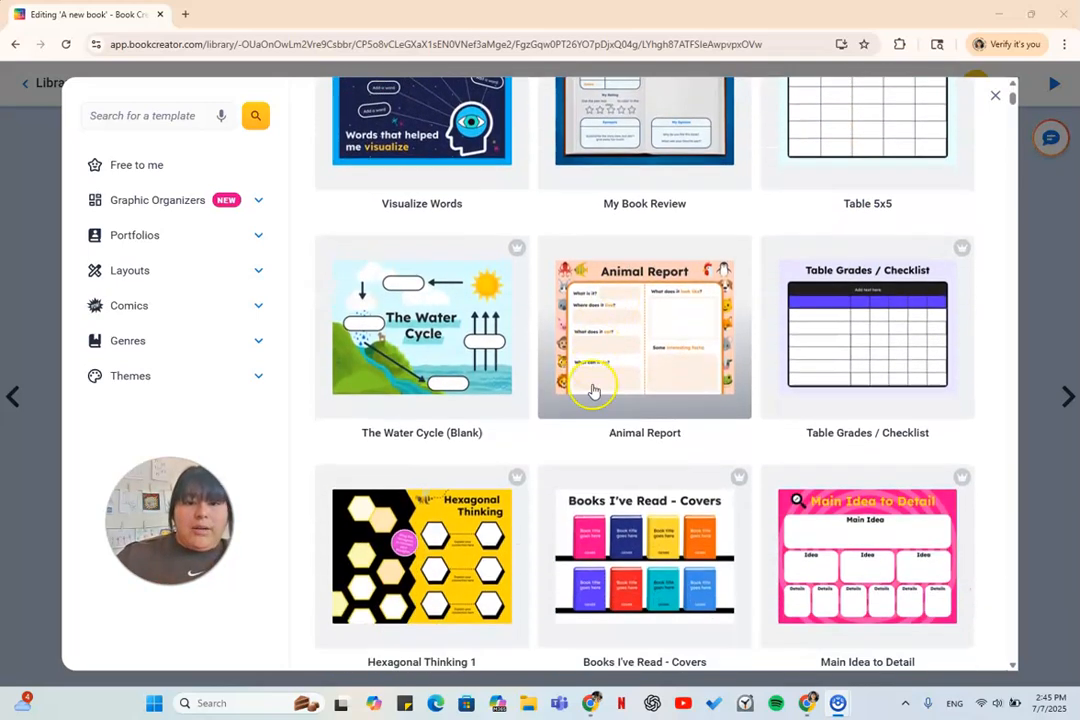
pyautogui.scroll(-3, 692, 386)
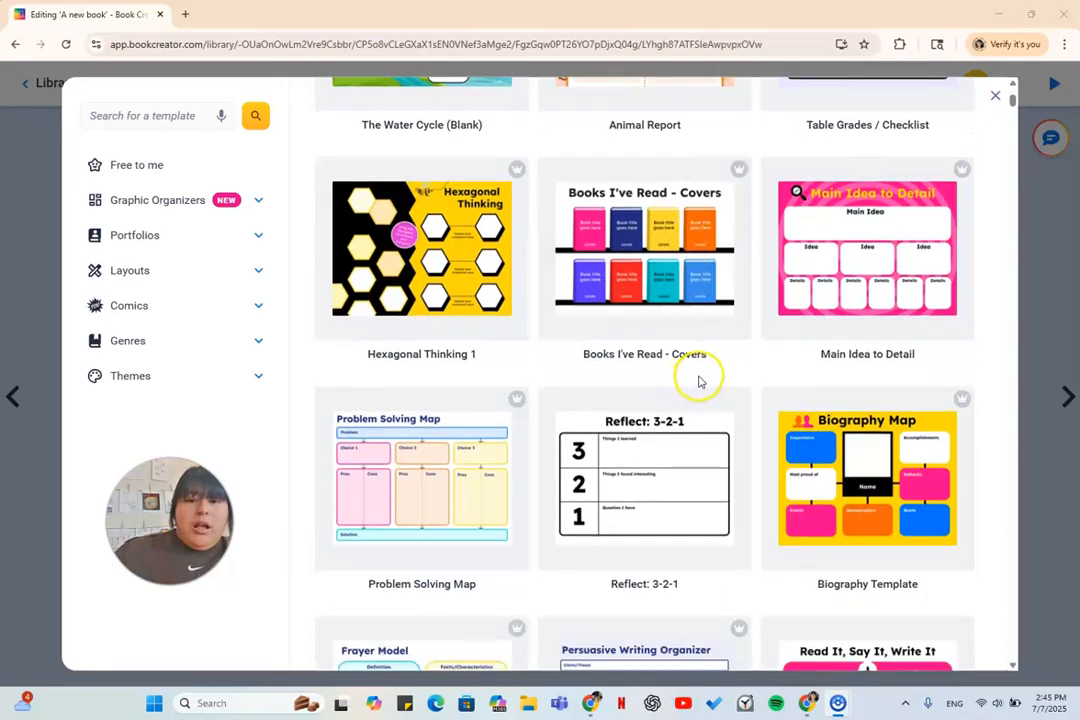
pyautogui.click(664, 493)
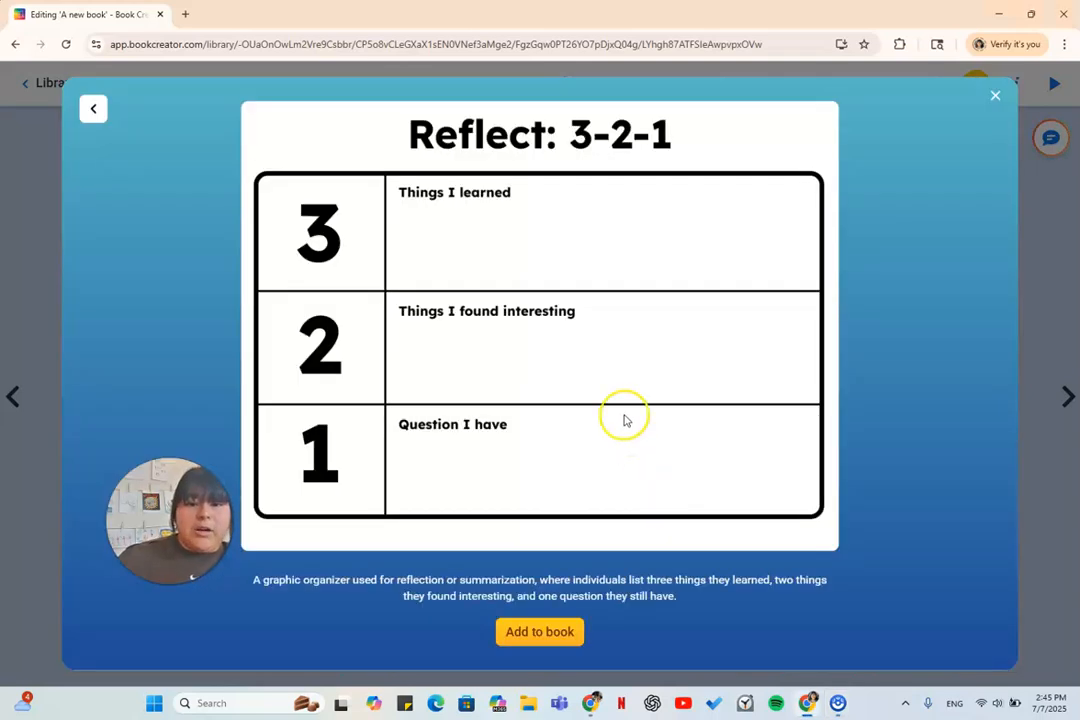
pyautogui.click(537, 632)
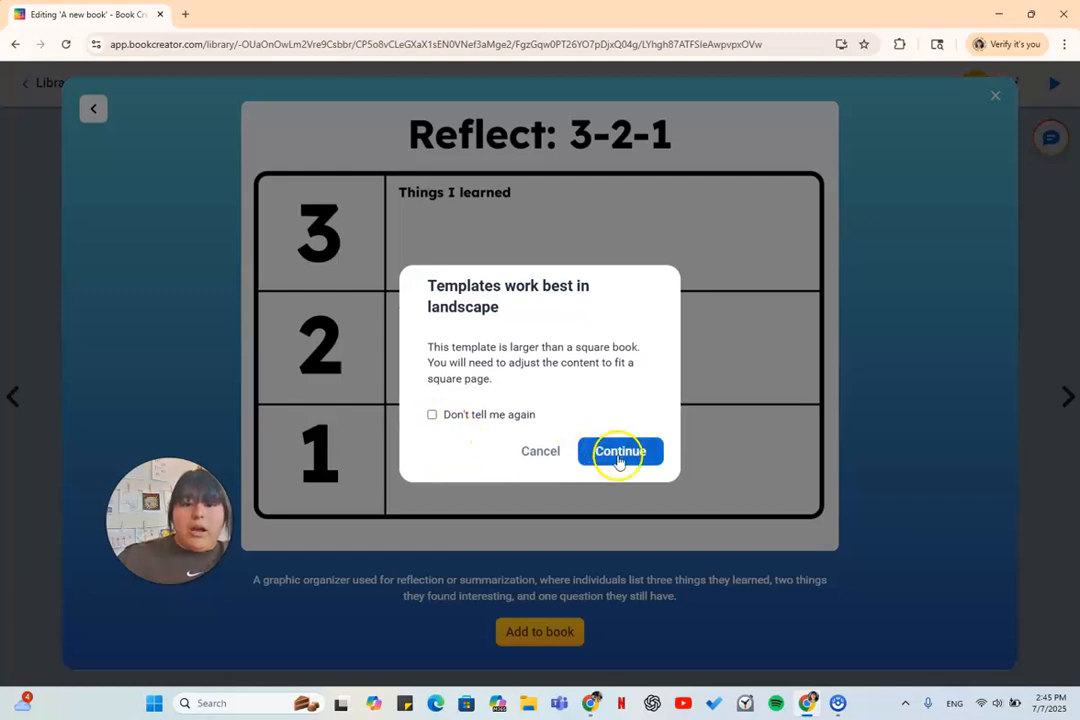
pyautogui.click(619, 461)
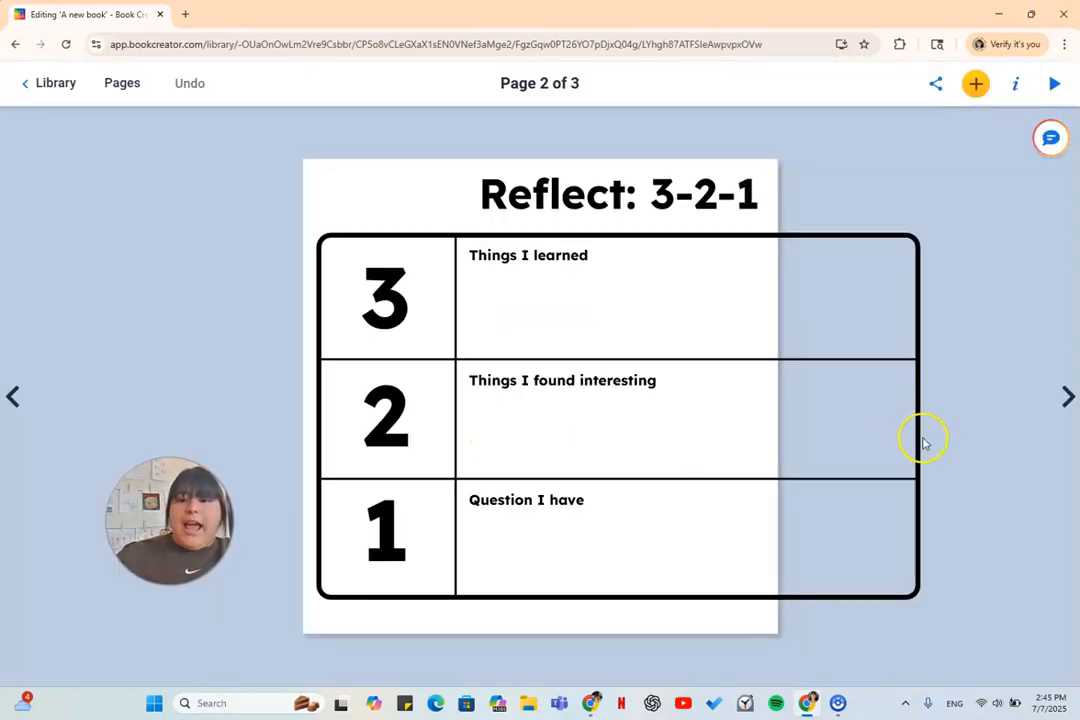
# Step: Move the "Reflect: 3-2-1" heading so that it is centred across page 2
pyautogui.click(914, 435)
pyautogui.click(897, 251)
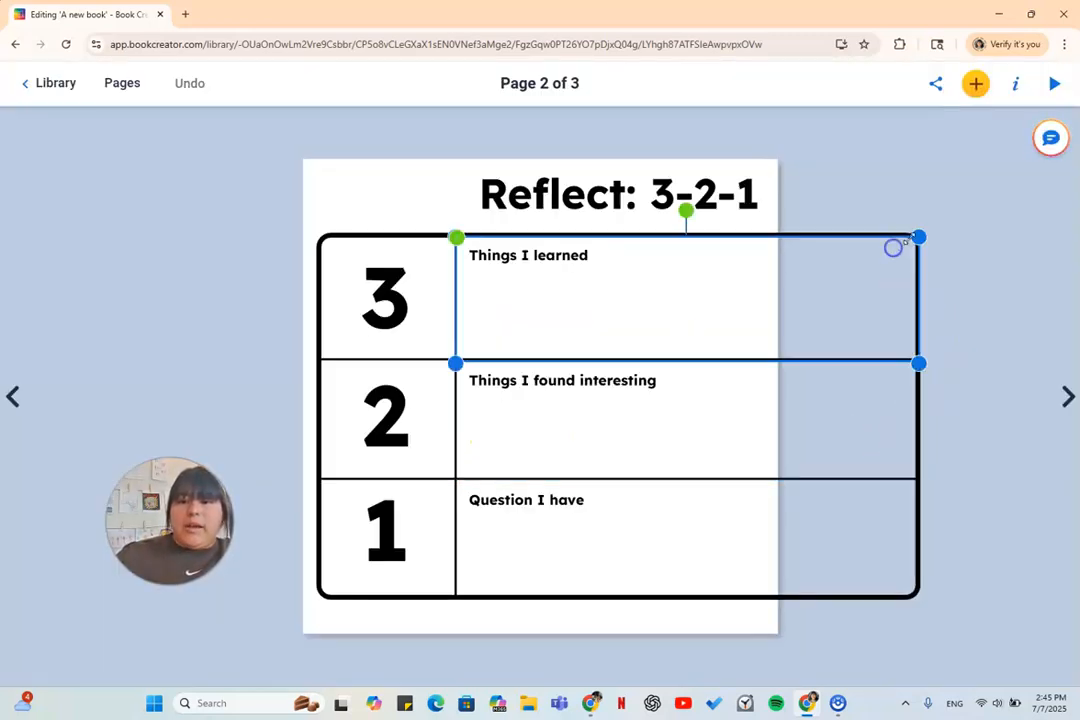
pyautogui.click(797, 197)
pyautogui.moveTo(906, 194); pyautogui.dragTo(748, 205)
# Step: Try to adjust the "Things I learned" box of the organizer to fit the square page
pyautogui.click(912, 312)
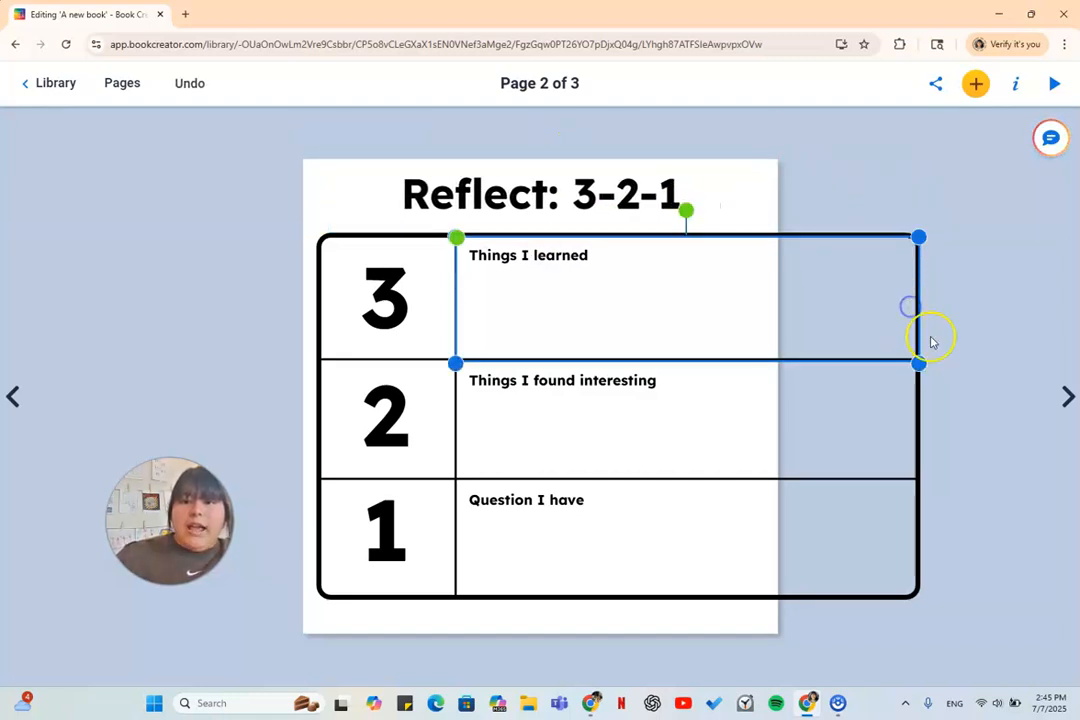
pyautogui.moveTo(916, 306)
pyautogui.mouseDown()
pyautogui.moveTo(887, 307)
pyautogui.moveTo(913, 305)
pyautogui.mouseUp()
pyautogui.click(775, 216)
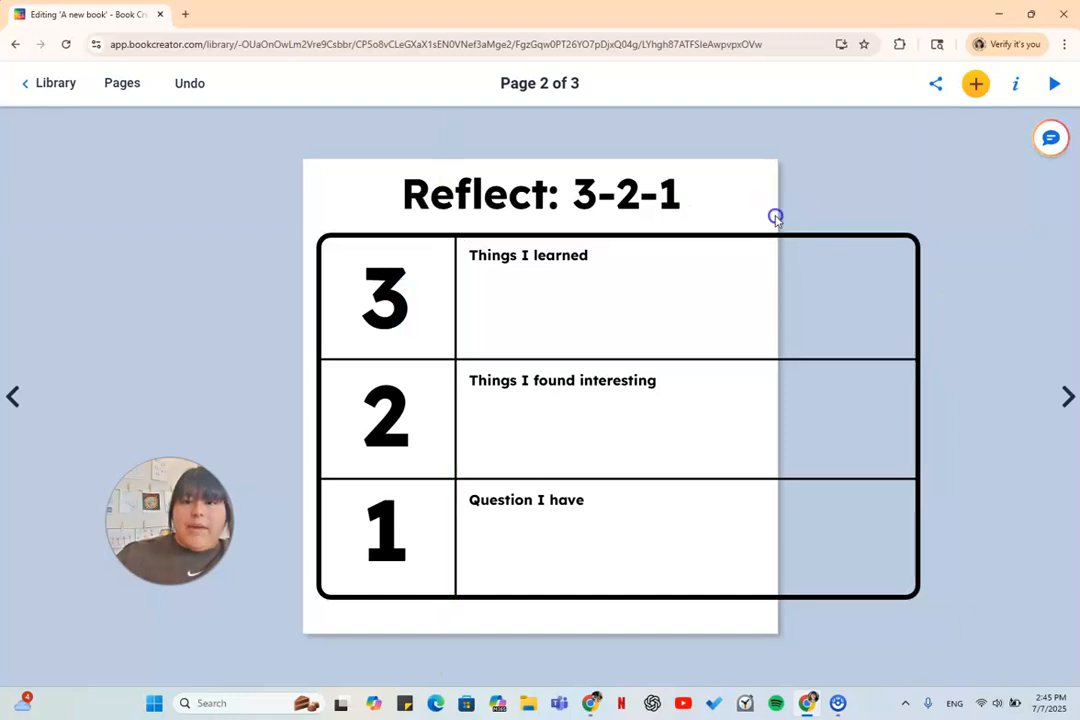
pyautogui.moveTo(718, 282)
pyautogui.mouseDown()
pyautogui.moveTo(699, 299)
pyautogui.moveTo(713, 281)
pyautogui.mouseUp()
pyautogui.click(1019, 292)
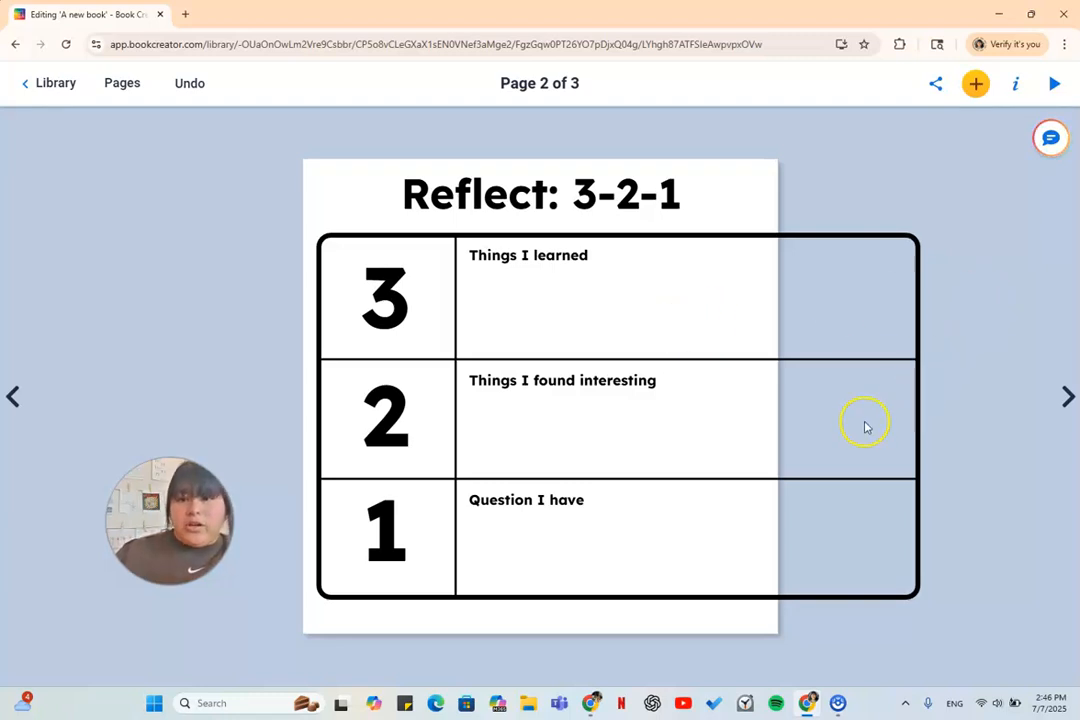
# Step: From page 3, open the book's online publishing details, try the Public visibility option, and close them without publishing
pyautogui.click(1066, 397)
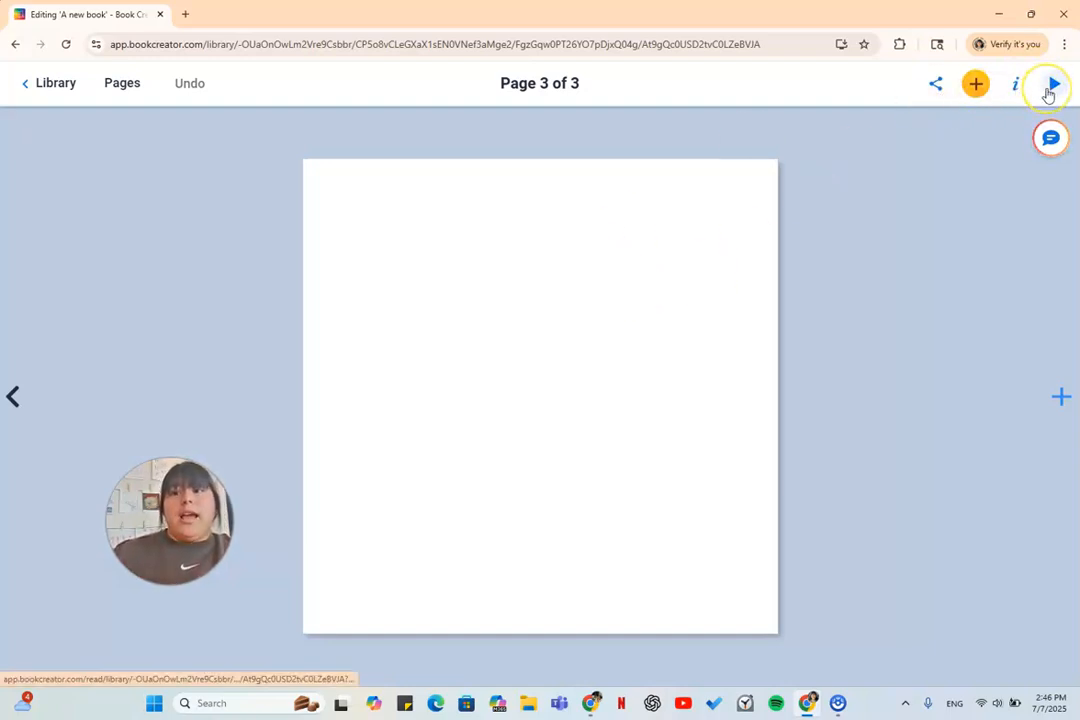
pyautogui.click(937, 94)
pyautogui.click(922, 152)
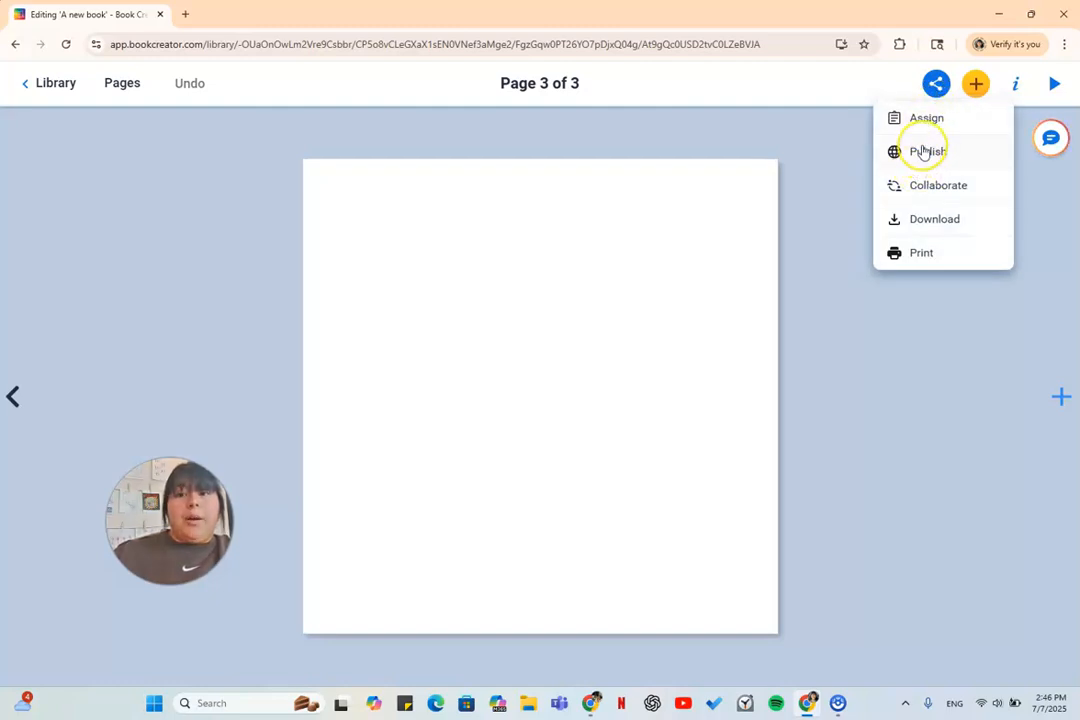
pyautogui.click(922, 150)
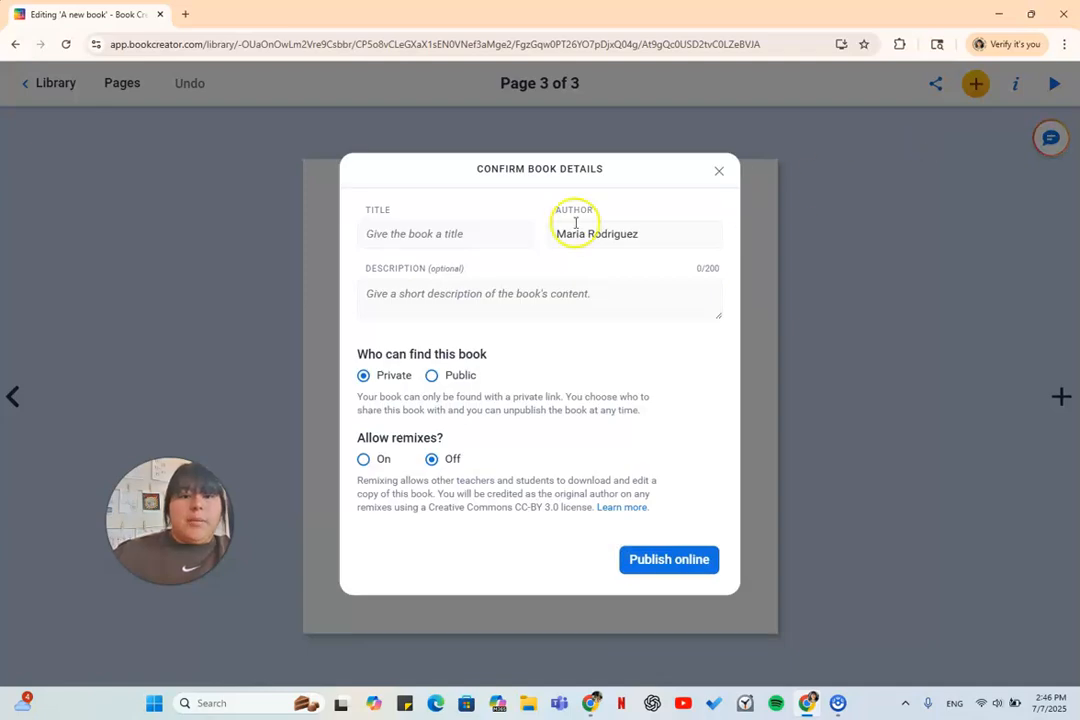
pyautogui.click(459, 231)
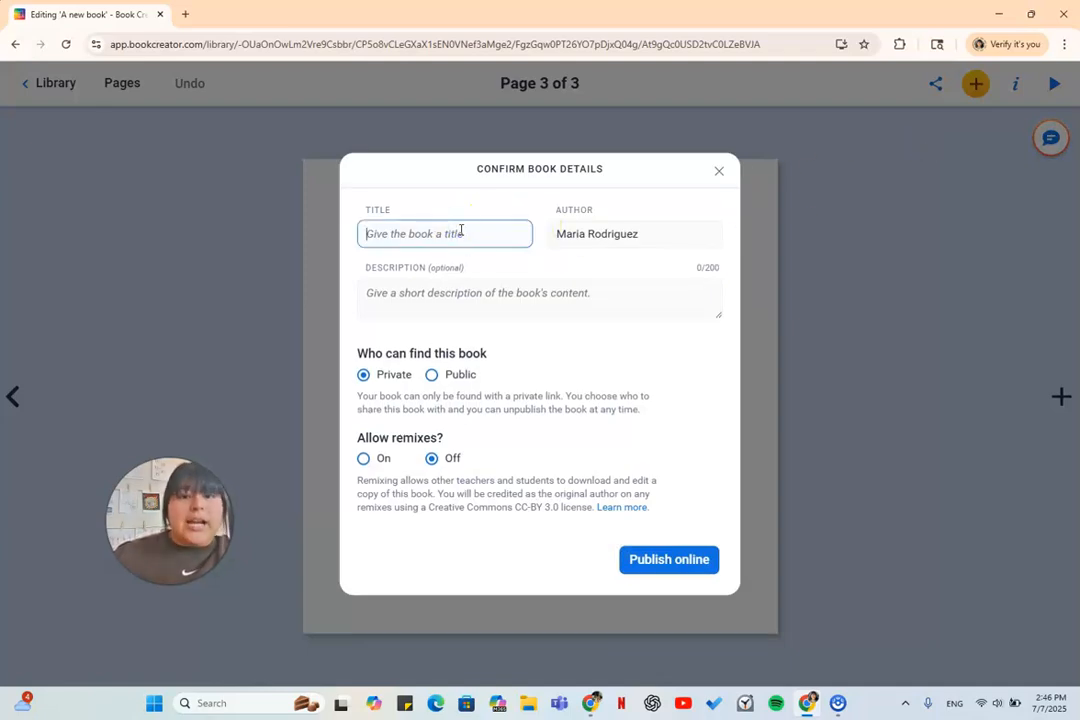
pyautogui.click(450, 305)
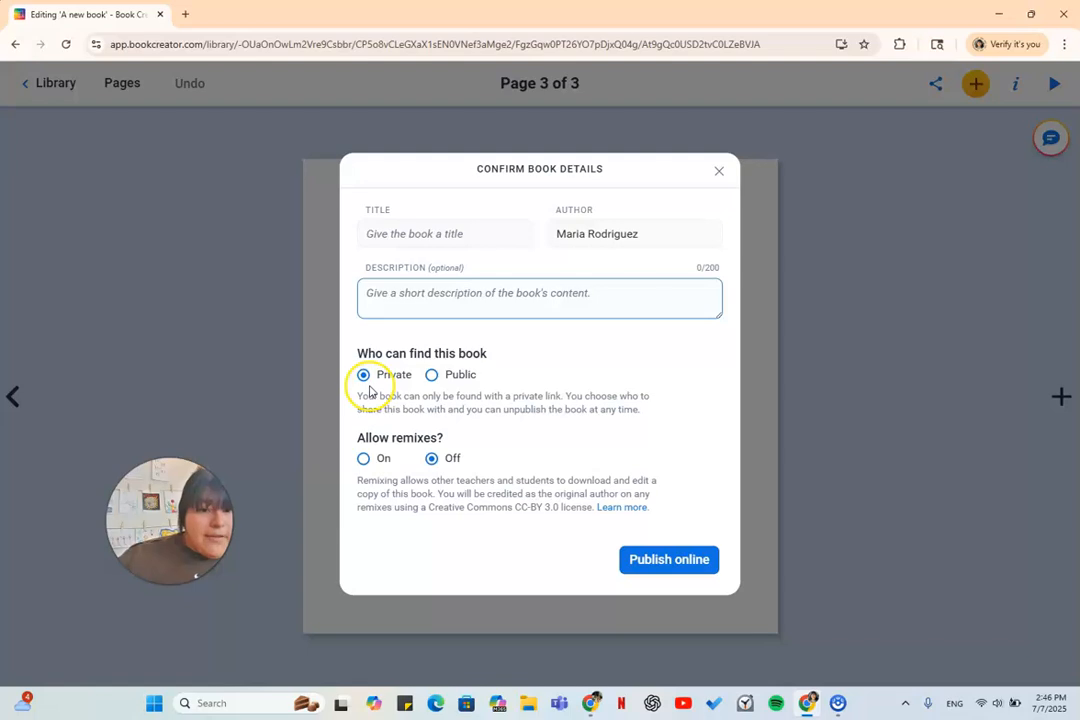
pyautogui.click(431, 374)
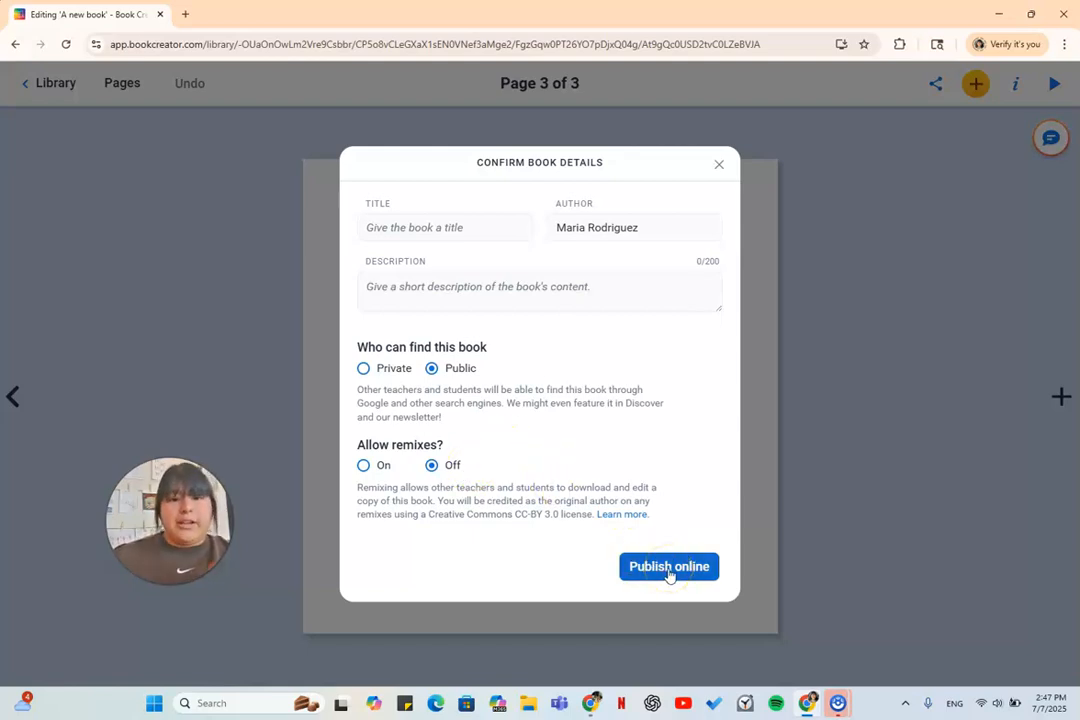
pyautogui.click(719, 165)
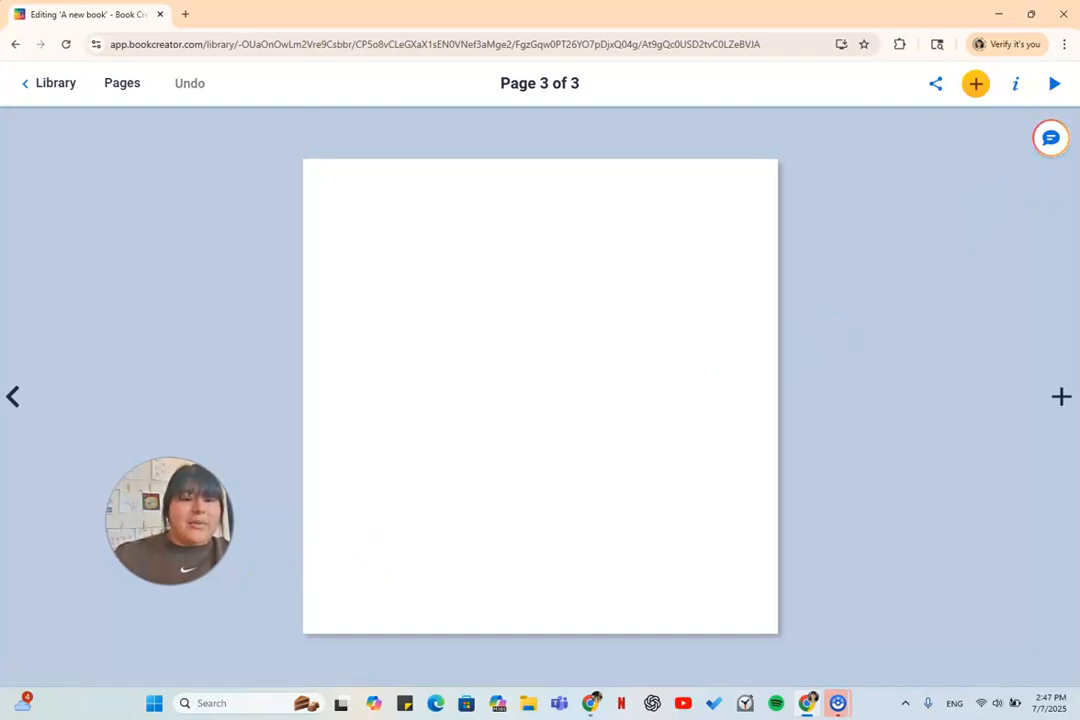
# Step: Go back through the pages to the book's cover
pyautogui.click(8, 400)
pyautogui.click(7, 393)
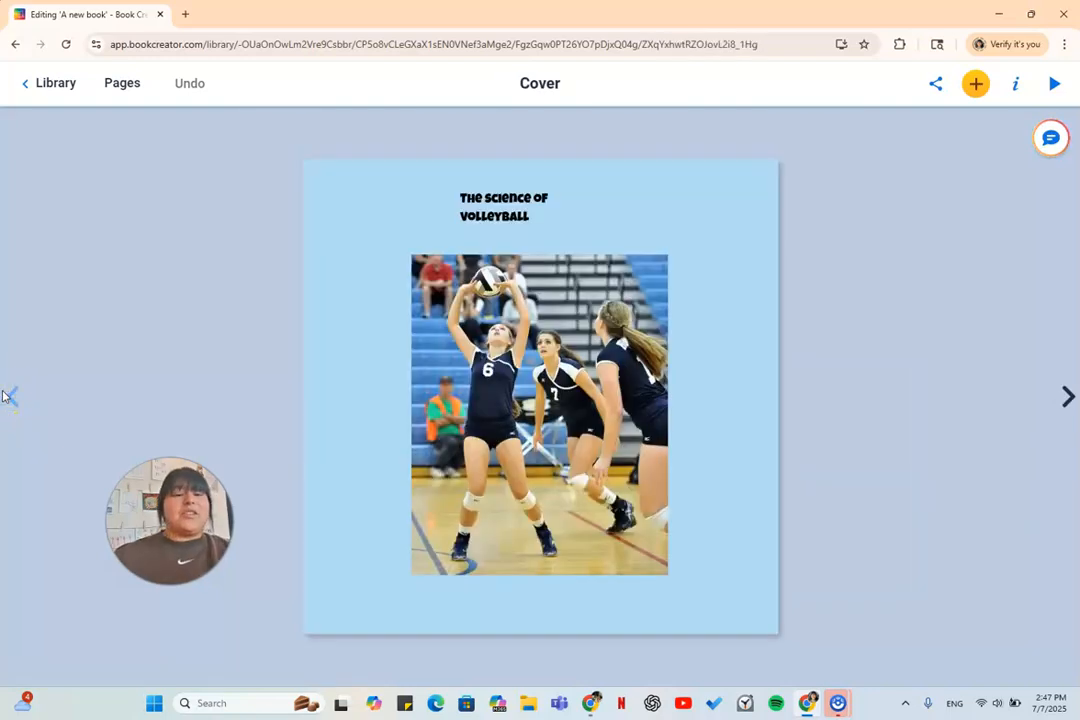